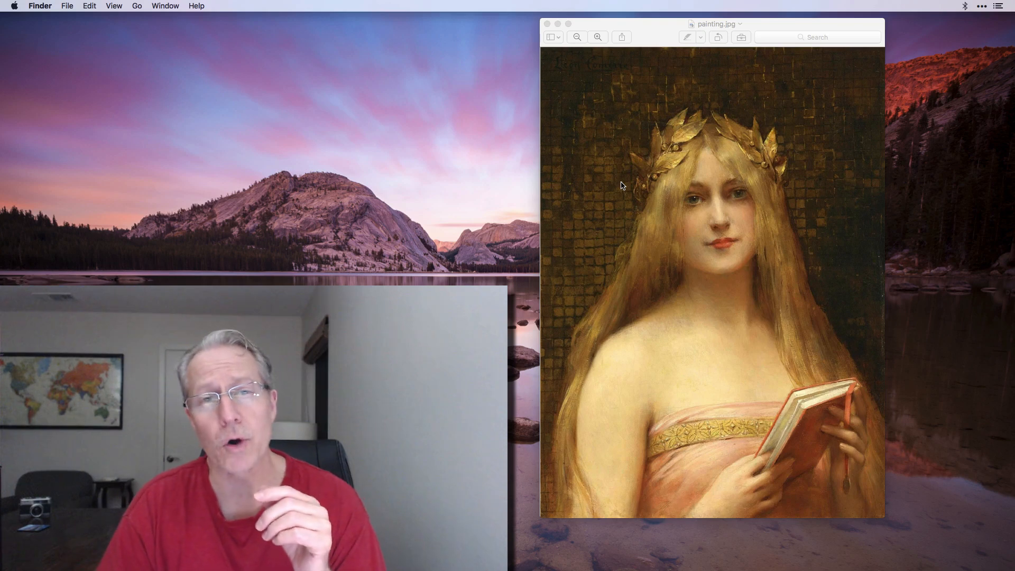
Restore the minimized finished portrait image and place its window beside the painting for comparison
{"action": "left_click", "coordinate": [654, 31]}
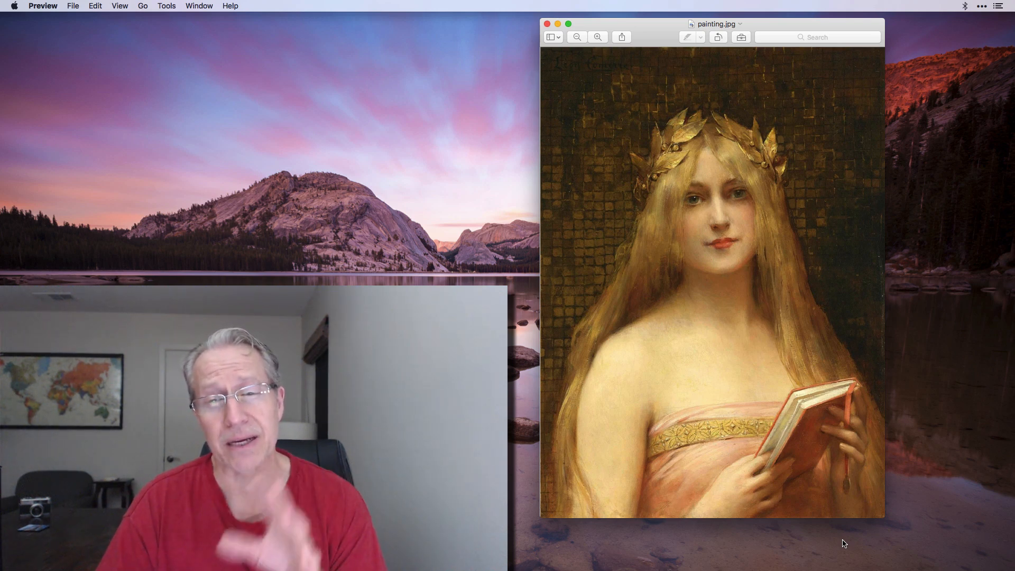
{"action": "mouse_move", "coordinate": [860, 568]}
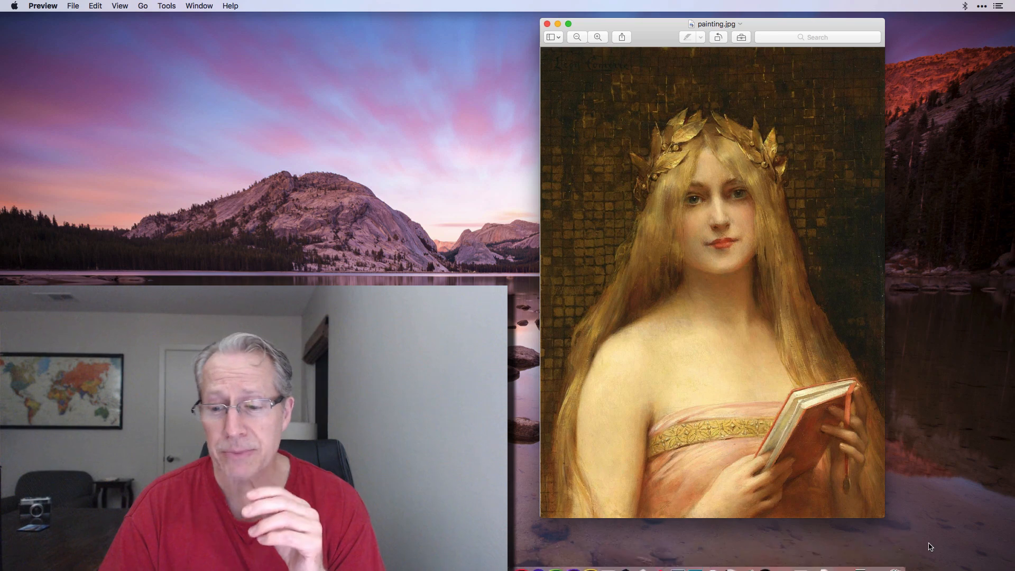
{"action": "left_click", "coordinate": [860, 568]}
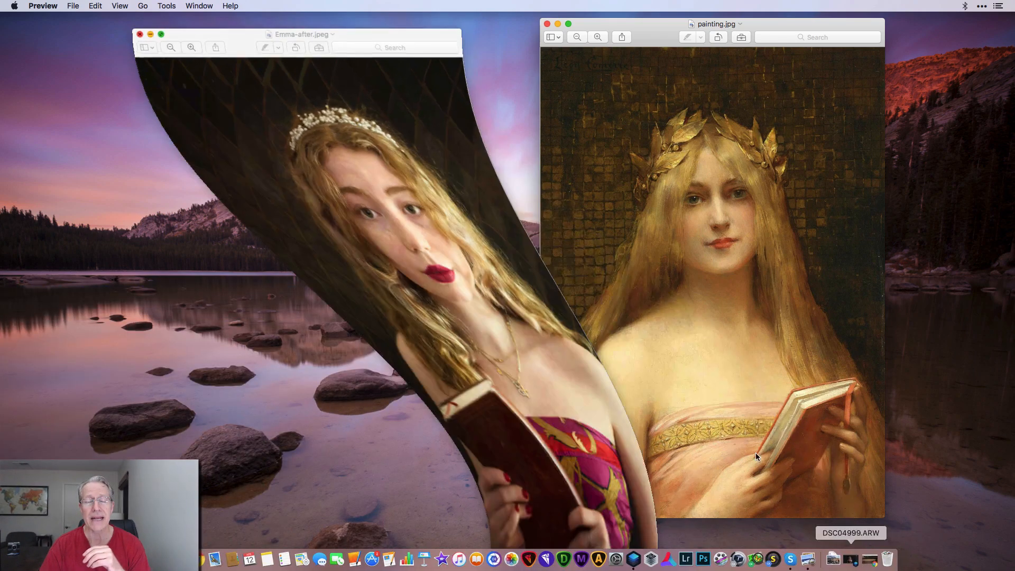
{"action": "left_click_drag", "start_coordinate": [327, 36], "coordinate": [398, 19]}
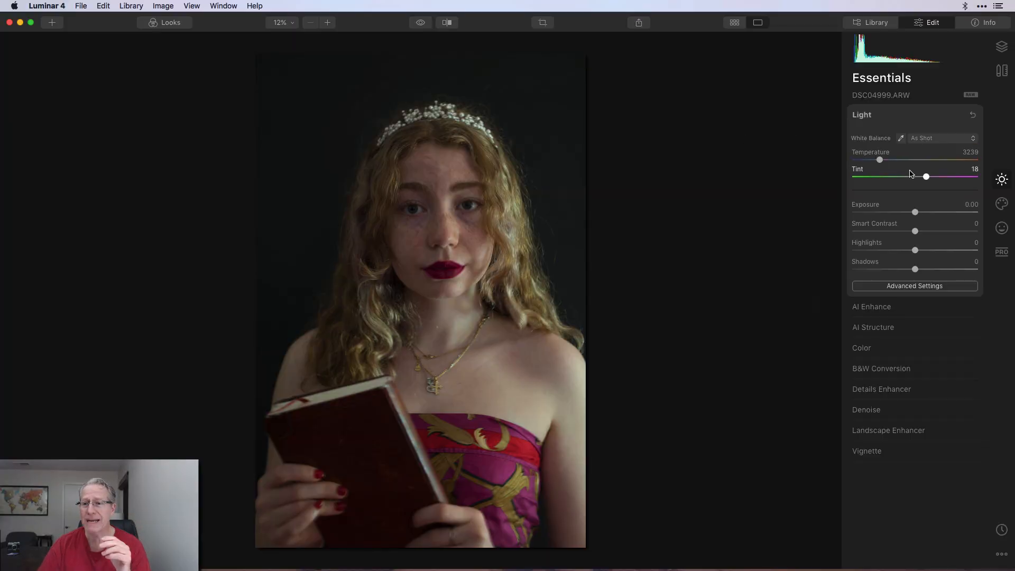
Set the photo's Light values to Temperature 3412, Smart Contrast 22 and Highlights 49, and raise AI Accent to 39
{"action": "left_click_drag", "start_coordinate": [880, 159], "coordinate": [886, 161]}
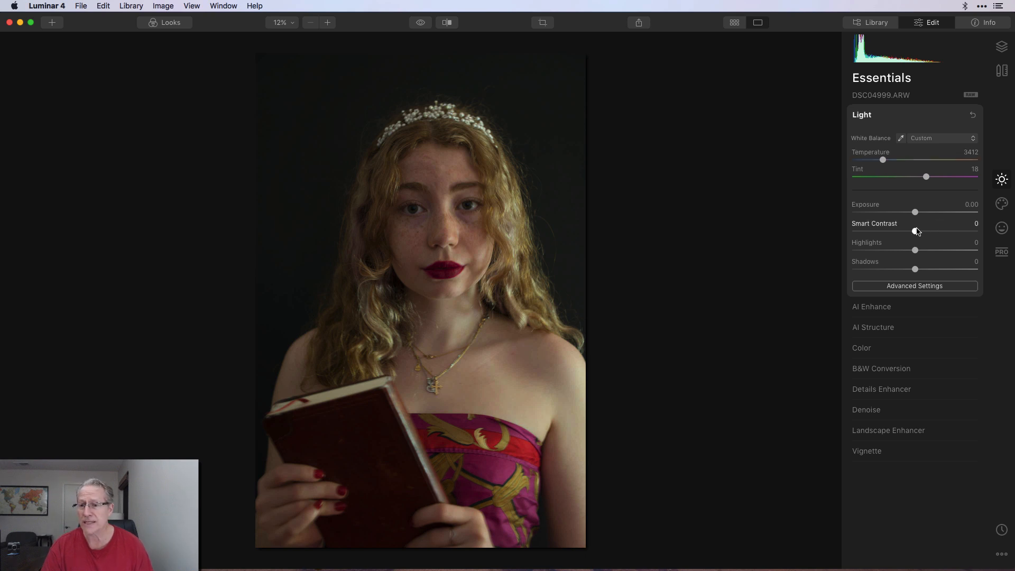
{"action": "left_click_drag", "start_coordinate": [915, 231], "coordinate": [949, 254]}
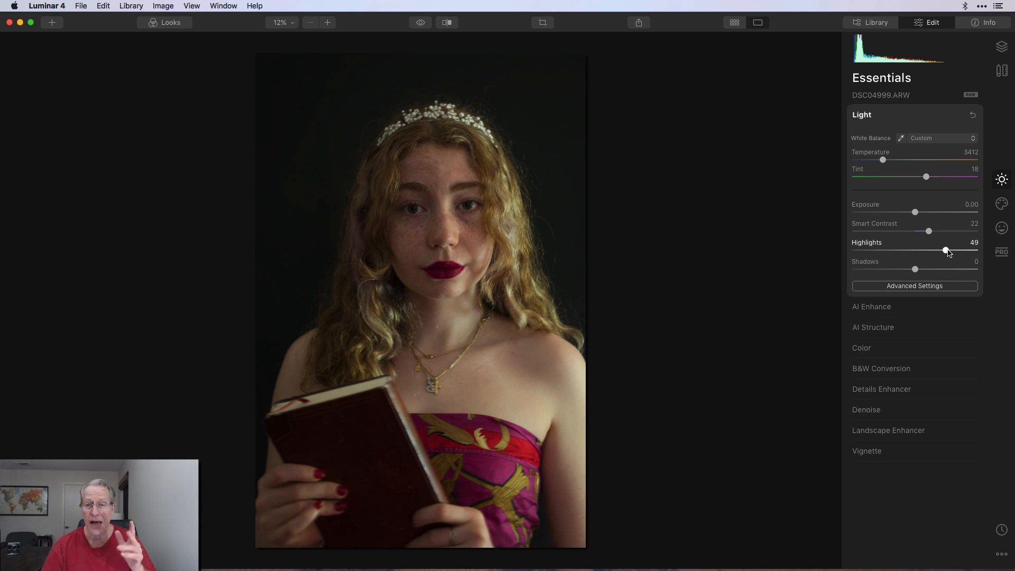
{"action": "left_click", "coordinate": [892, 309]}
{"action": "left_click_drag", "start_coordinate": [854, 165], "coordinate": [904, 166]}
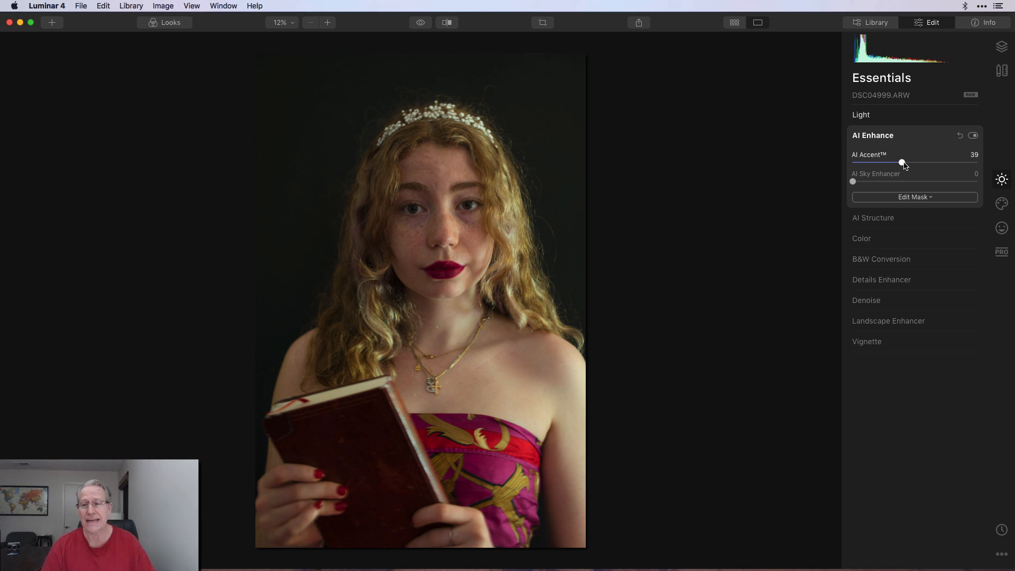
Apply AI Skin Enhancer with Amount 30 and Shine Removal 44, and compare the photo without and with it
{"action": "left_click", "coordinate": [1002, 228]}
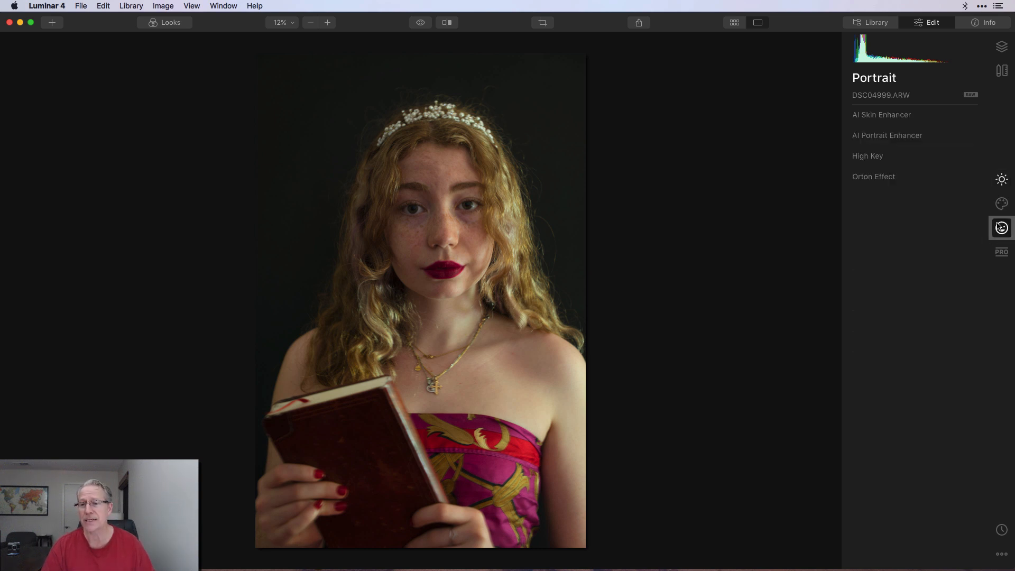
{"action": "left_click", "coordinate": [876, 115]}
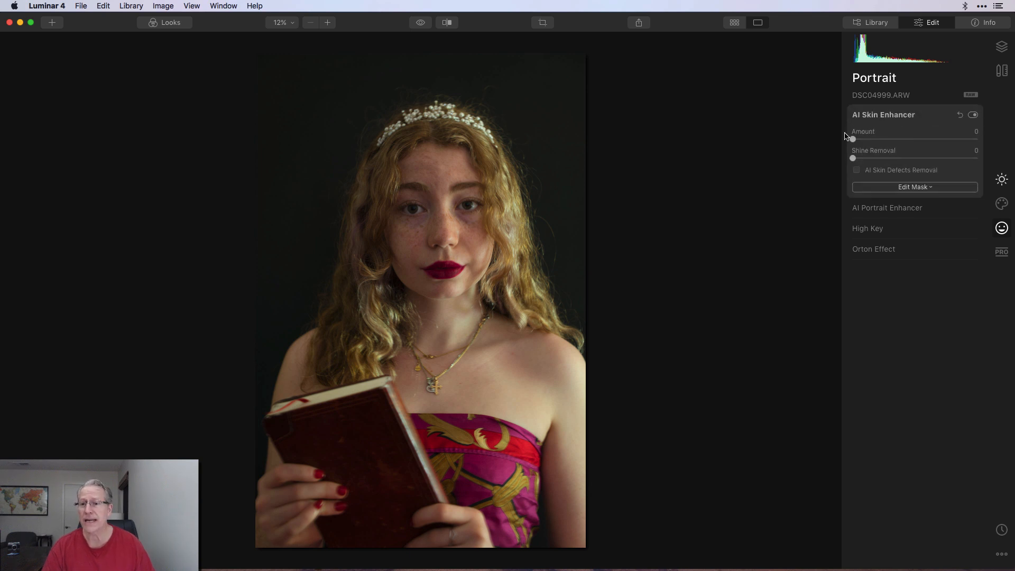
{"action": "left_click_drag", "start_coordinate": [853, 139], "coordinate": [911, 162]}
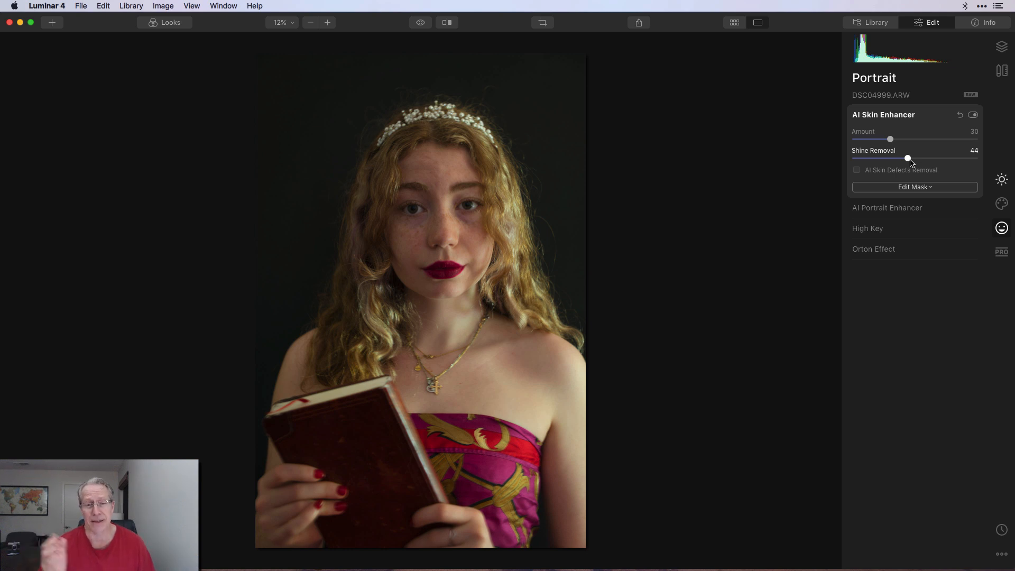
{"action": "left_click", "coordinate": [972, 115]}
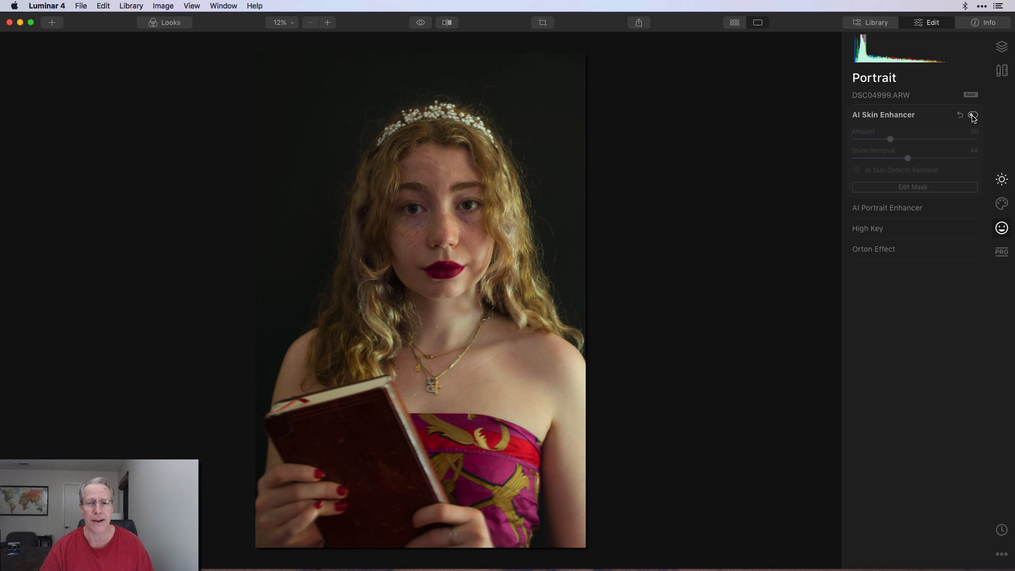
{"action": "left_click", "coordinate": [973, 115]}
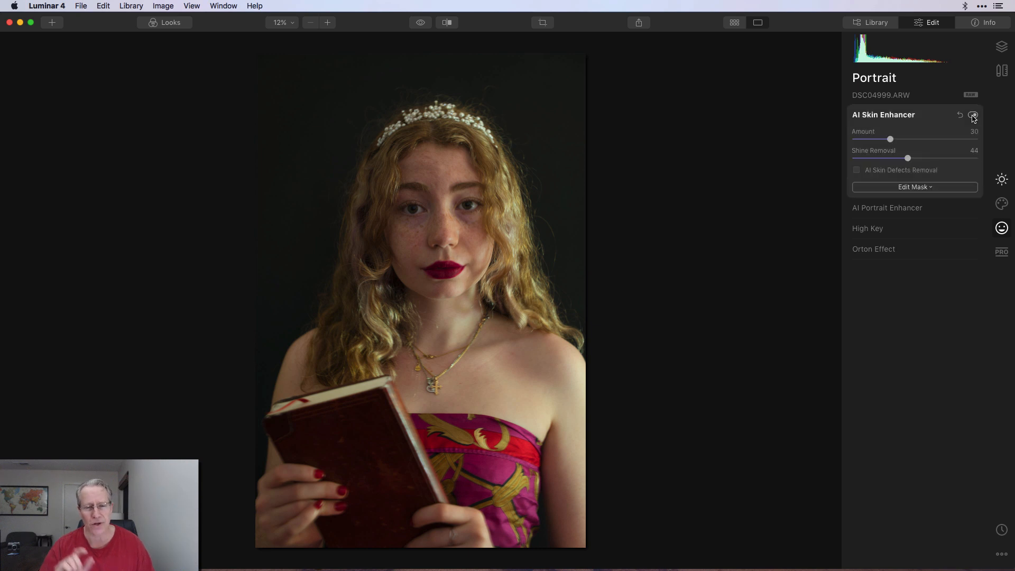
Brighten the face and eyes with AI Portrait Enhancer: Face Light 32, Eye Whitening 29 and Eye Enhancer 25
{"action": "left_click", "coordinate": [886, 209]}
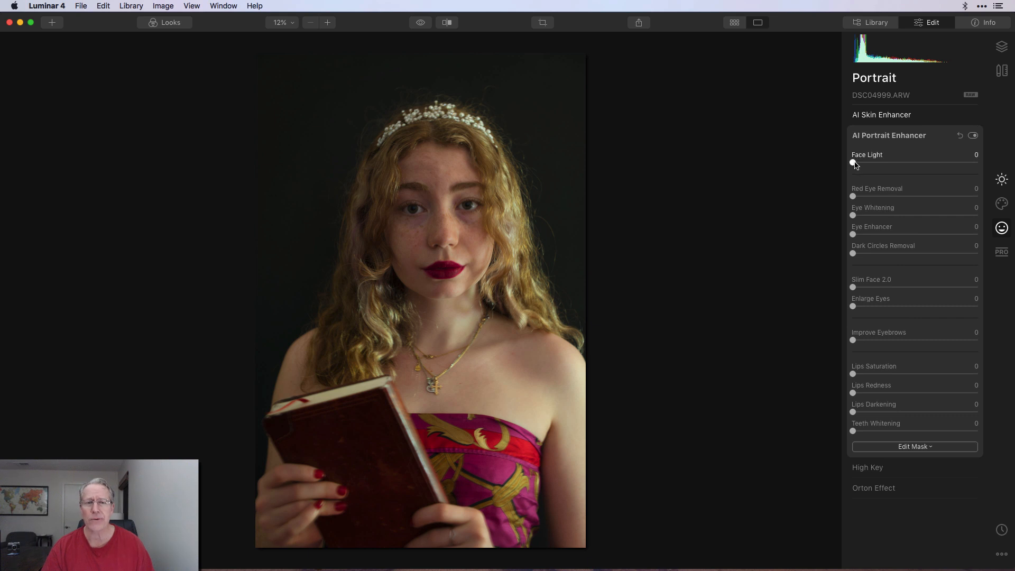
{"action": "left_click_drag", "start_coordinate": [855, 165], "coordinate": [899, 165]}
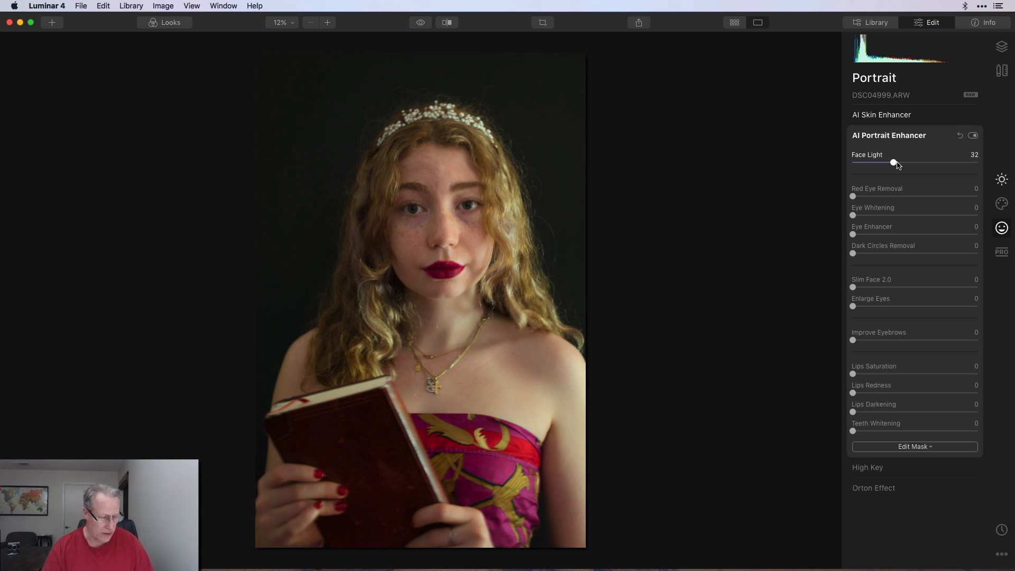
{"action": "left_click_drag", "start_coordinate": [853, 216], "coordinate": [886, 236]}
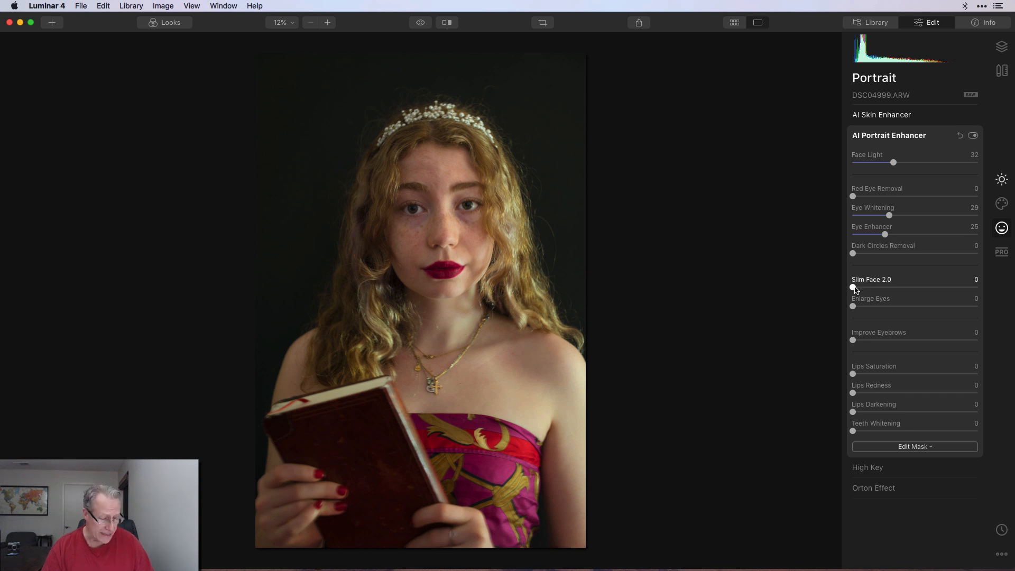
Set Slim Face 2.0 to 53, Enlarge Eyes to 13 and Improve Eyebrows to 14, and compare the portrait enhancements off and on
{"action": "left_click_drag", "start_coordinate": [855, 288], "coordinate": [924, 288]}
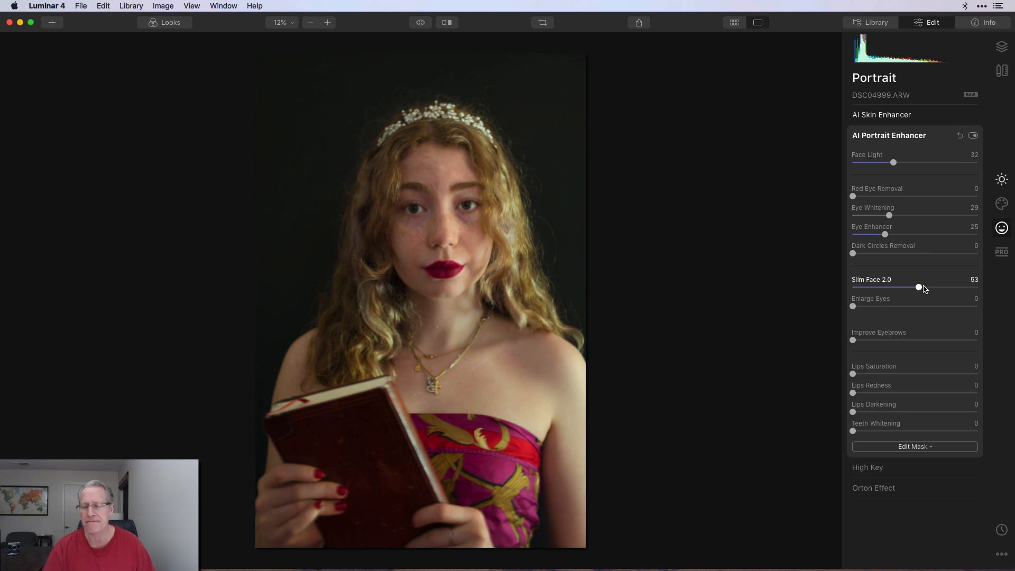
{"action": "mouse_move", "coordinate": [853, 306]}
{"action": "left_mouse_down"}
{"action": "mouse_move", "coordinate": [879, 306]}
{"action": "mouse_move", "coordinate": [870, 306]}
{"action": "left_mouse_up"}
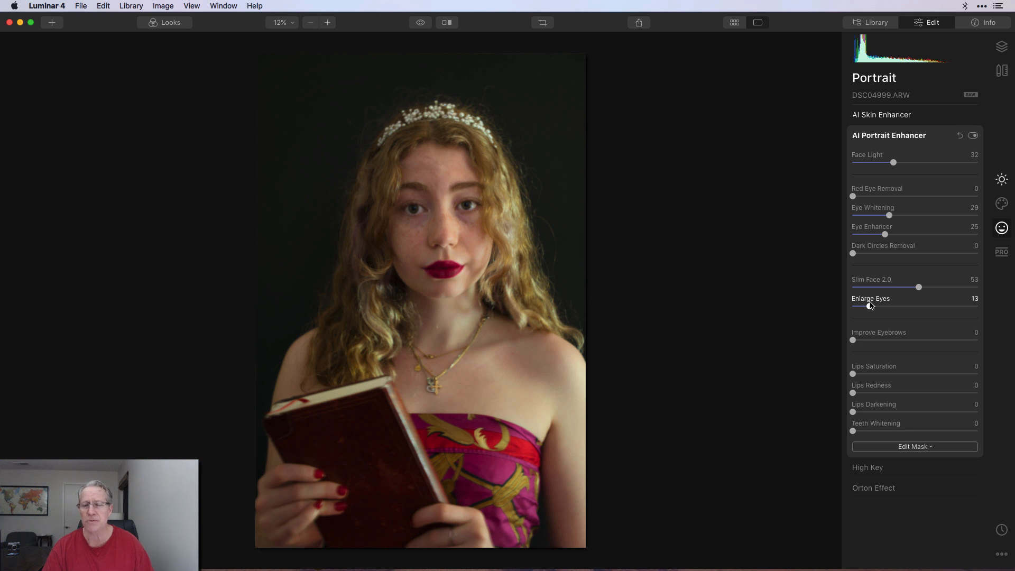
{"action": "left_click_drag", "start_coordinate": [853, 341], "coordinate": [870, 341]}
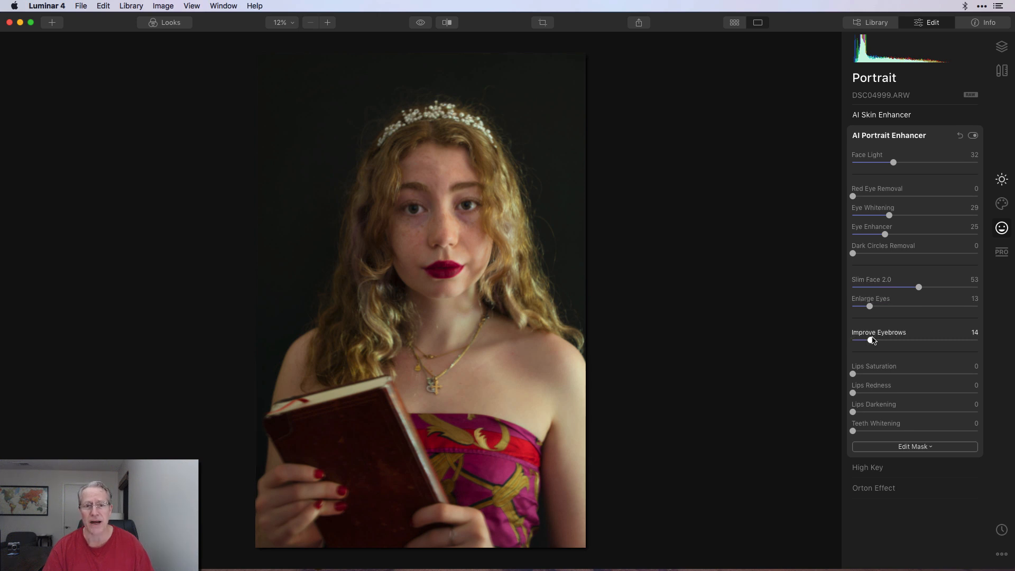
{"action": "left_click", "coordinate": [972, 137]}
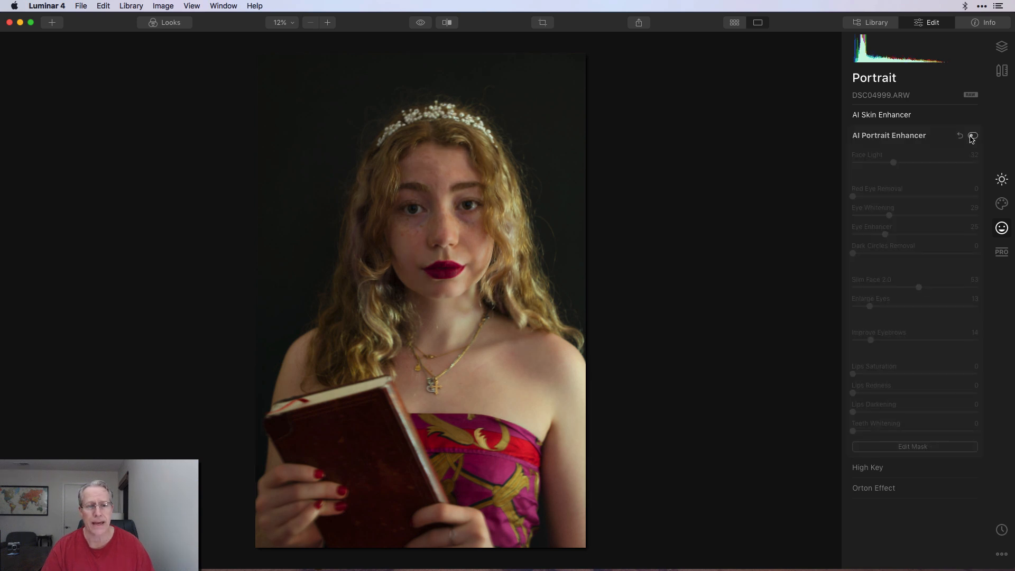
{"action": "left_click", "coordinate": [972, 137]}
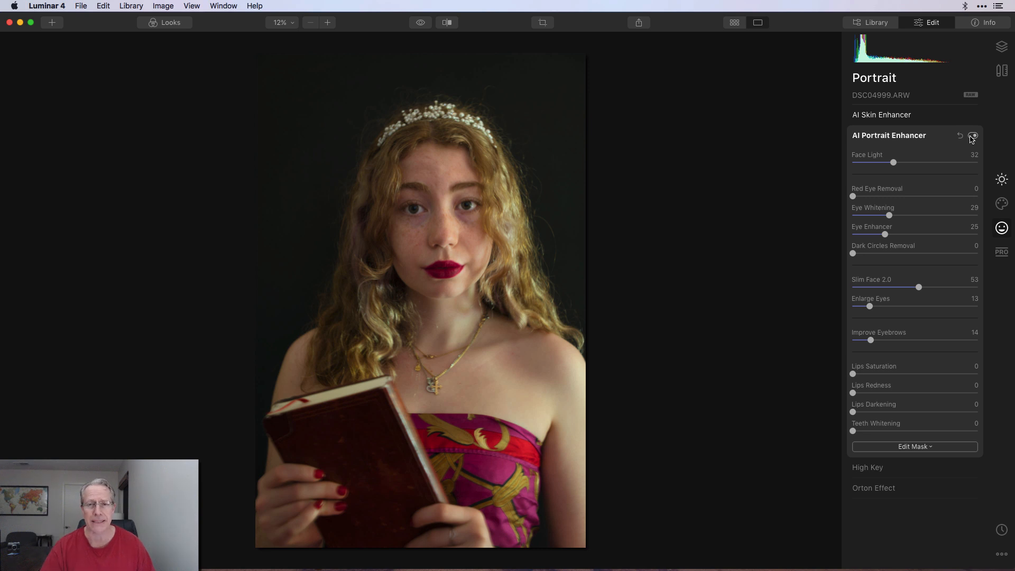
Load burlgrunge.jpg from the Textures folder as the photo's texture overlay
{"action": "left_click", "coordinate": [1002, 204]}
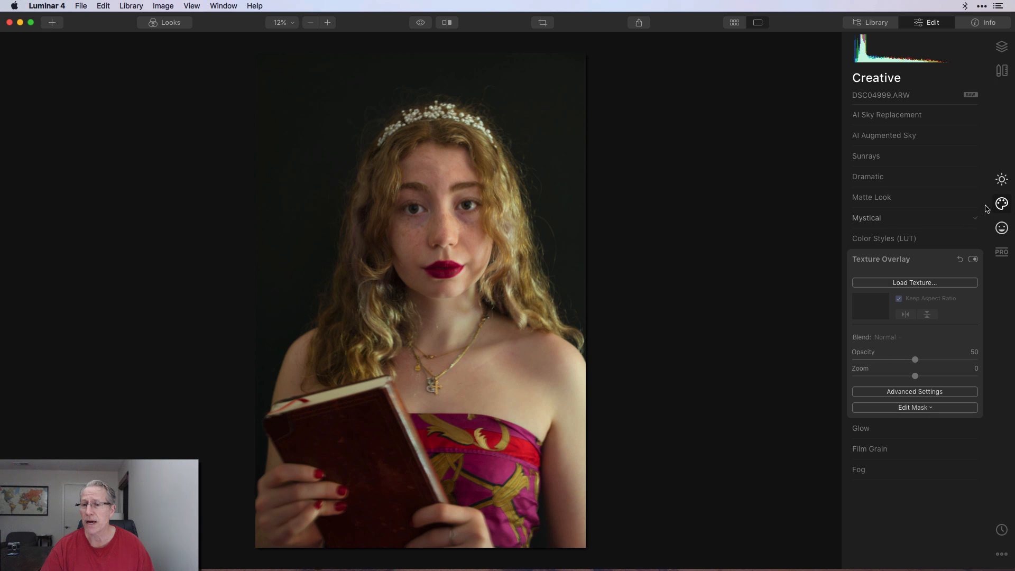
{"action": "left_click", "coordinate": [907, 284]}
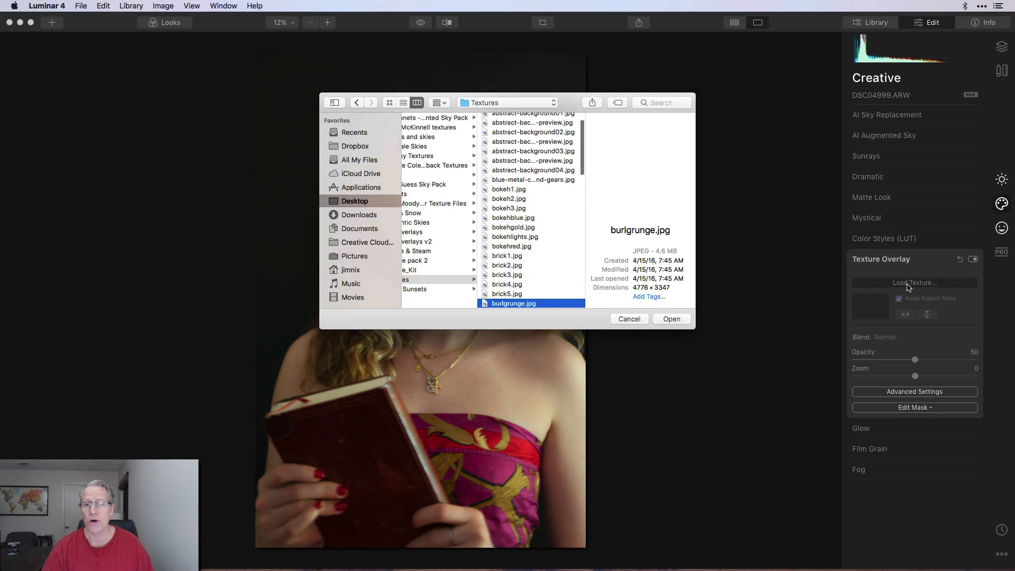
{"action": "left_click", "coordinate": [671, 319]}
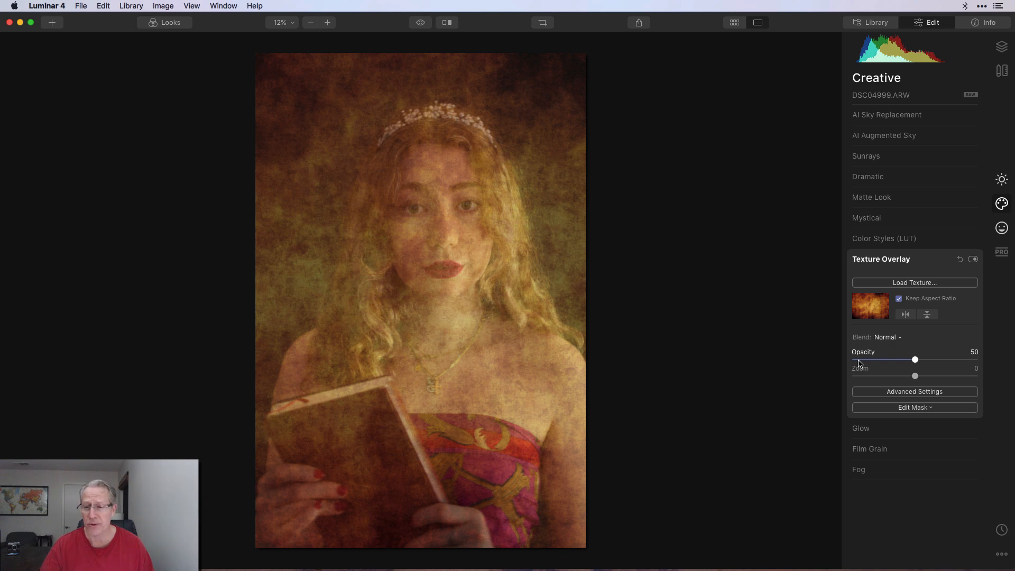
Create a luminosity mask for the texture overlay and preview which areas of the photo it covers
{"action": "left_click", "coordinate": [892, 407]}
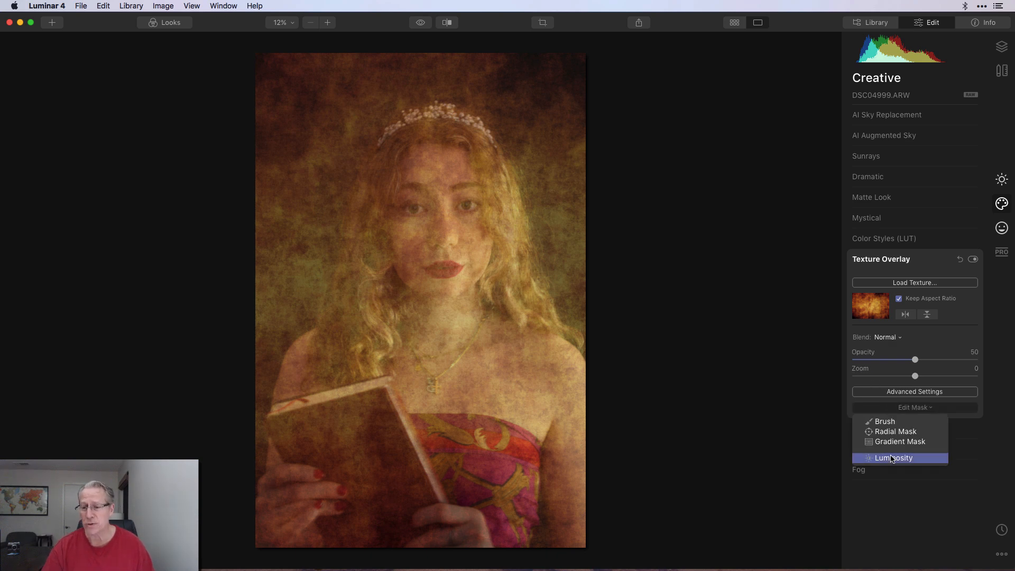
{"action": "left_click", "coordinate": [891, 457]}
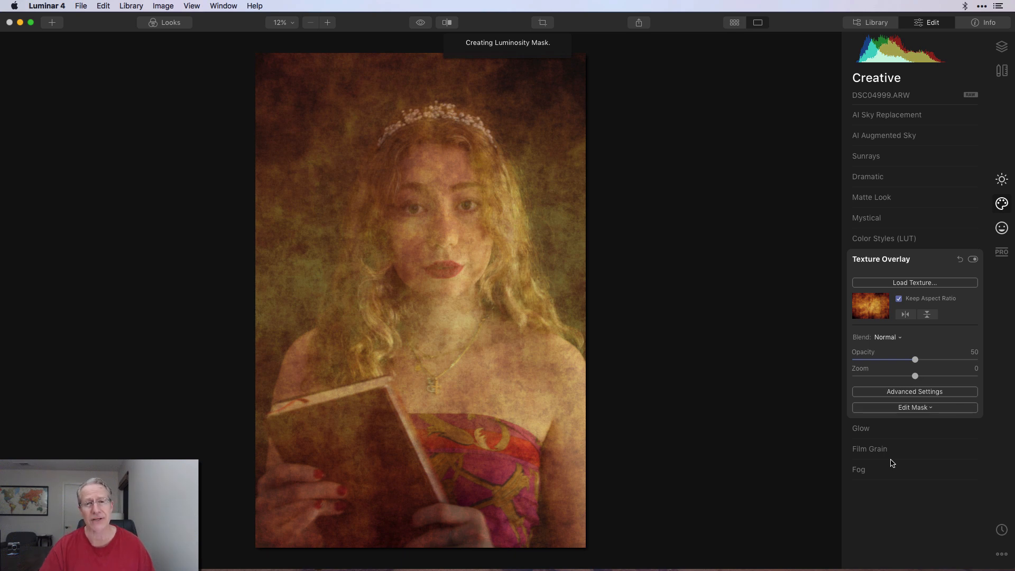
{"action": "left_click", "coordinate": [898, 408]}
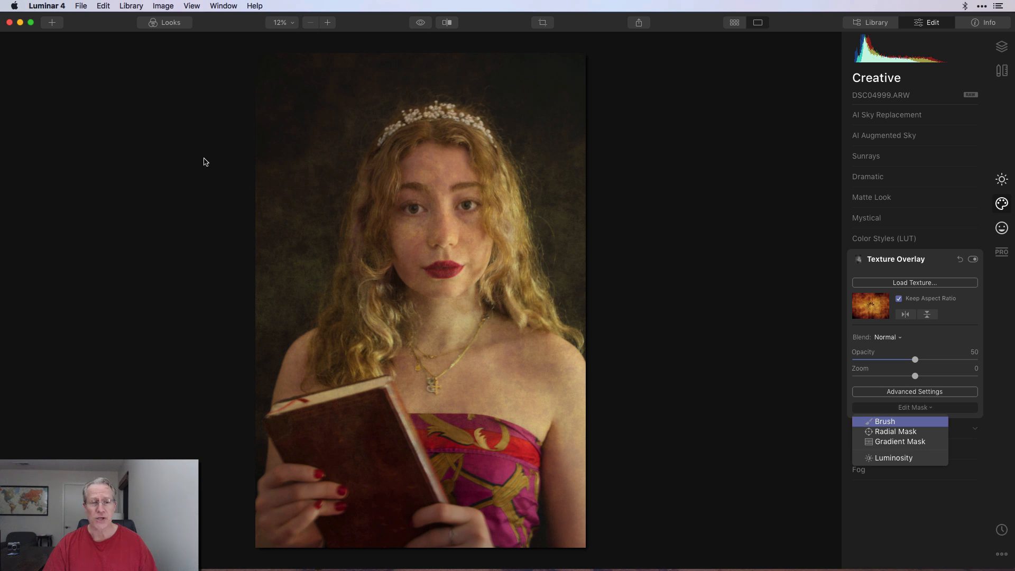
{"action": "key", "text": "Return"}
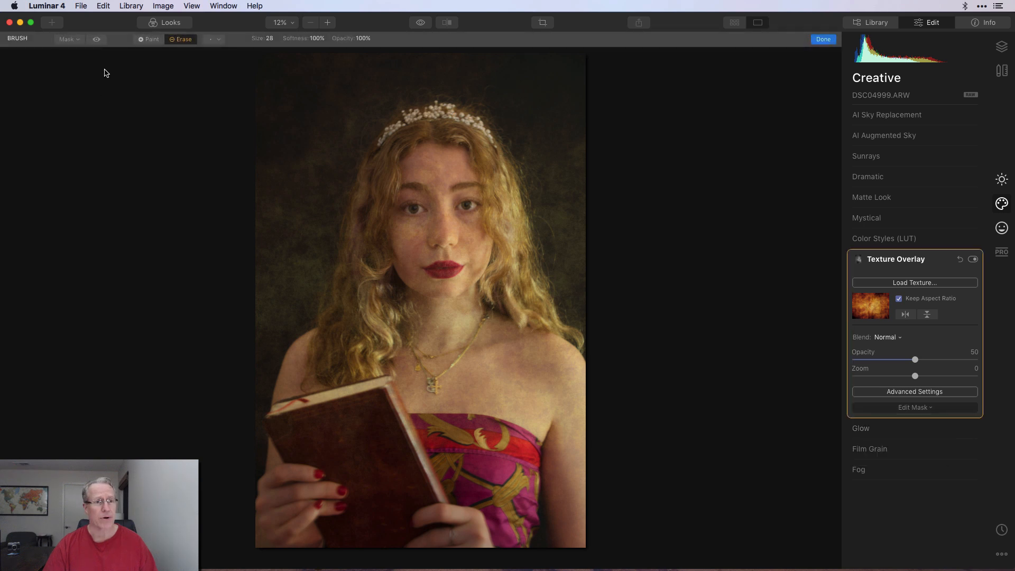
{"action": "left_click", "coordinate": [96, 41]}
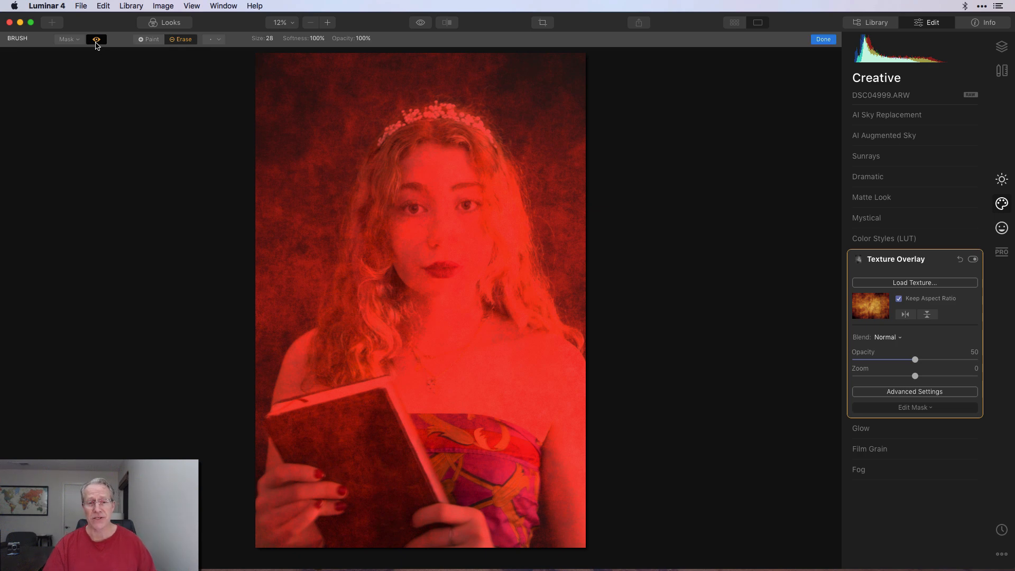
{"action": "left_click", "coordinate": [96, 40]}
{"action": "left_click", "coordinate": [824, 40]}
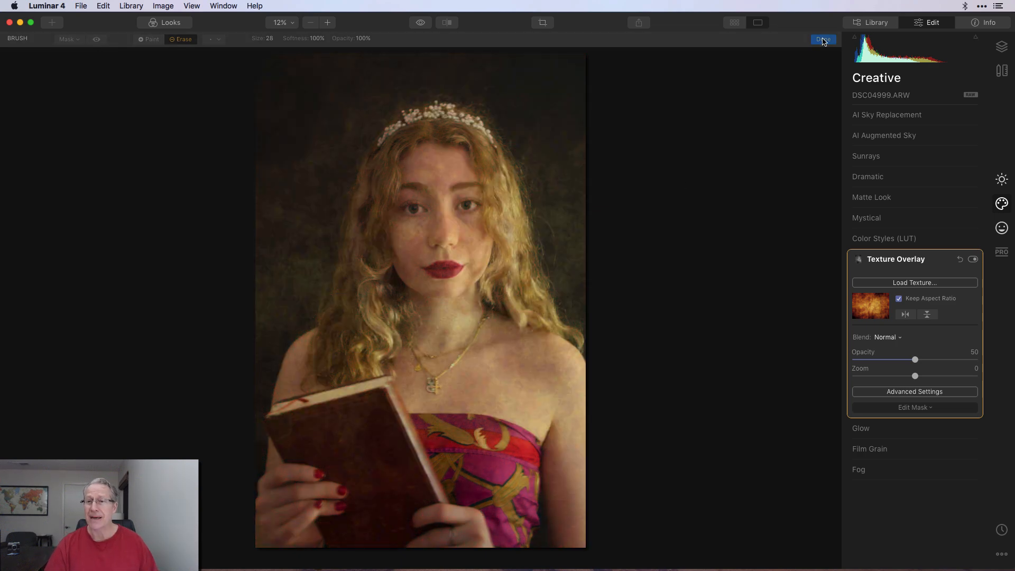
Change the texture overlay's blend mode to Screen and erase the texture from the face with a size 76 brush at 57% opacity
{"action": "left_click", "coordinate": [891, 338]}
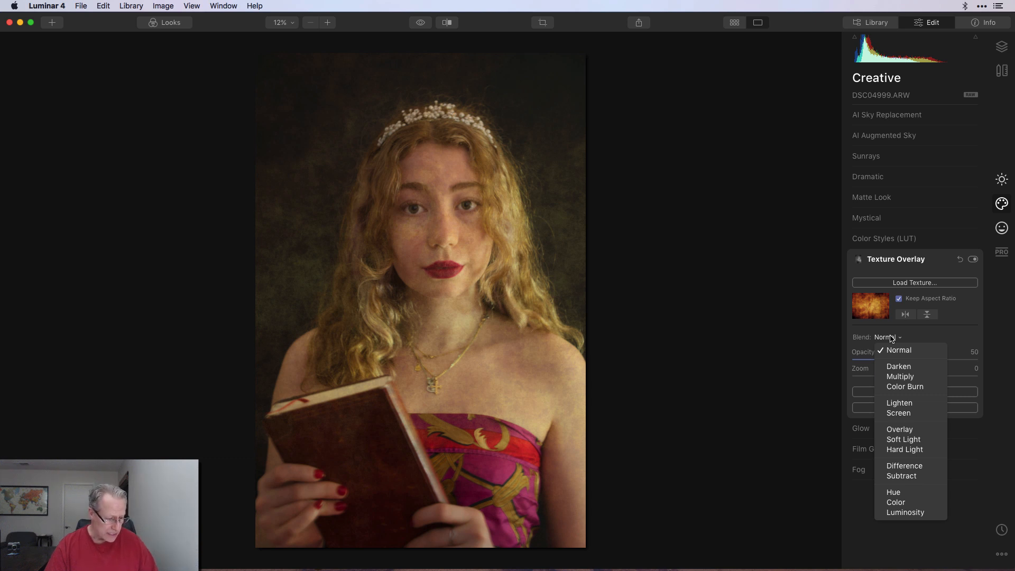
{"action": "left_click", "coordinate": [899, 413]}
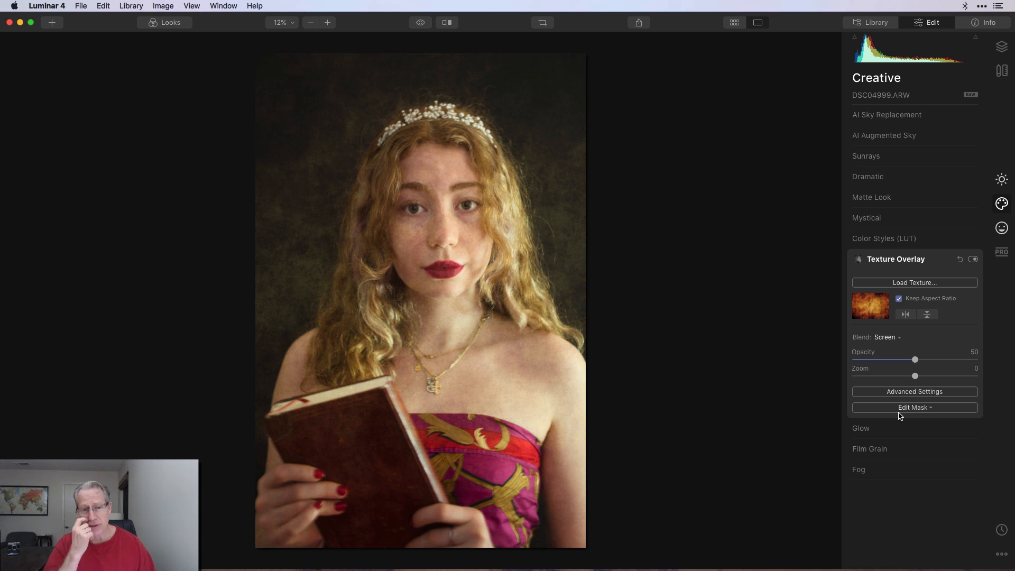
{"action": "left_click", "coordinate": [917, 408]}
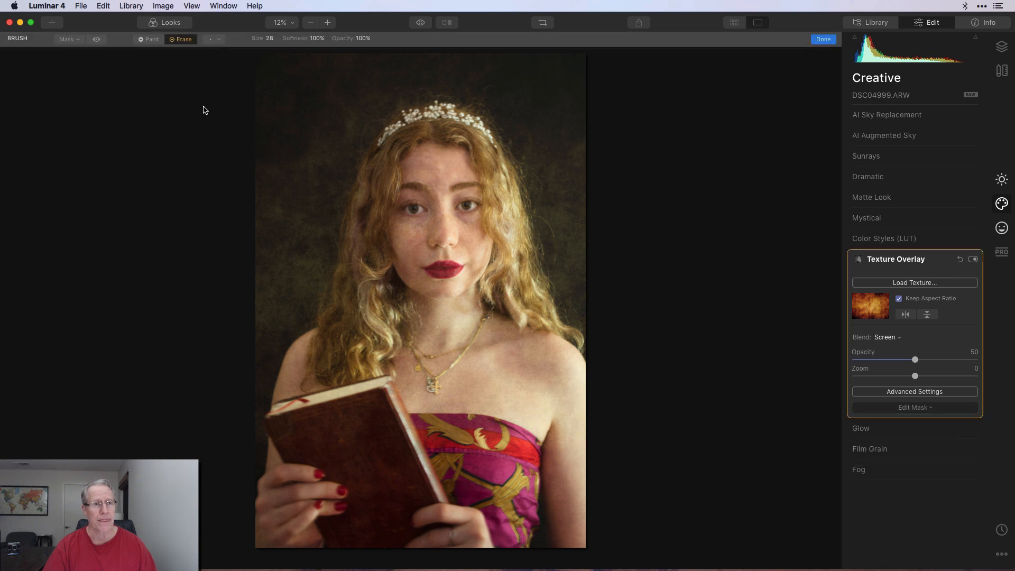
{"action": "left_click", "coordinate": [362, 40]}
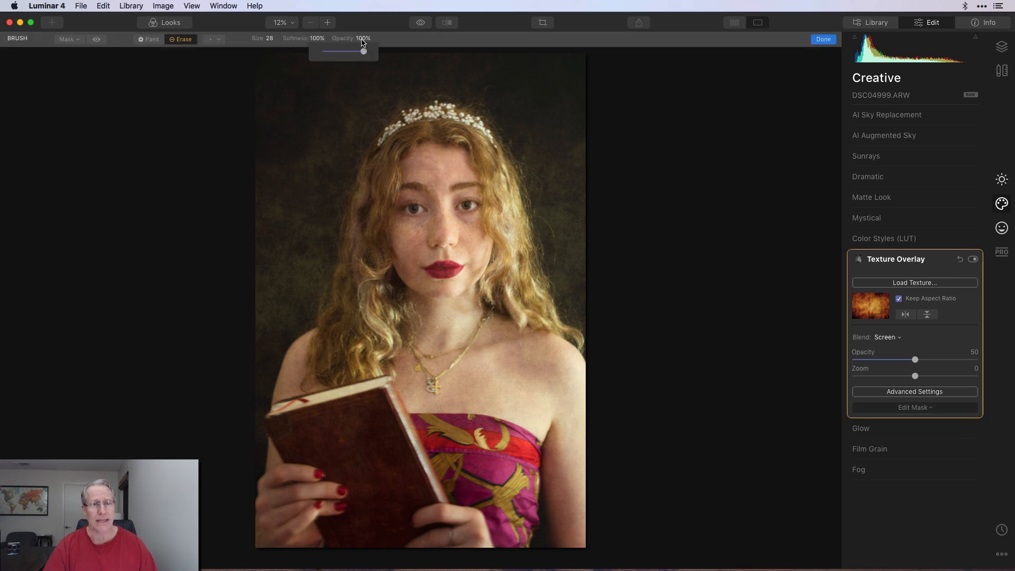
{"action": "left_click_drag", "start_coordinate": [364, 50], "coordinate": [343, 49]}
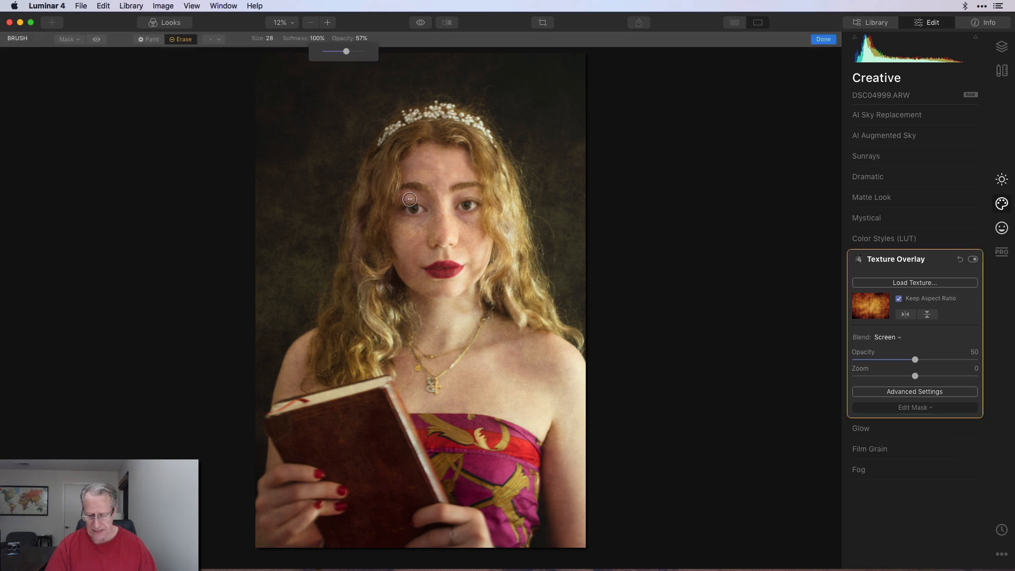
{"action": "key", "text": "bracketright"}
{"action": "key", "text": "bracketright"}
{"action": "key", "text": "bracketright"}
{"action": "key", "text": "bracketright"}
{"action": "key", "text": "bracketright"}
{"action": "key", "text": "bracketright"}
{"action": "key", "text": "bracketright"}
{"action": "key", "text": "bracketright"}
{"action": "key", "text": "bracketright"}
{"action": "key", "text": "bracketright"}
{"action": "key", "text": "bracketright"}
{"action": "key", "text": "bracketright"}
{"action": "mouse_move", "coordinate": [447, 171]}
{"action": "left_mouse_down"}
{"action": "mouse_move", "coordinate": [454, 194]}
{"action": "mouse_move", "coordinate": [450, 179]}
{"action": "mouse_move", "coordinate": [465, 174]}
{"action": "mouse_move", "coordinate": [474, 258]}
{"action": "mouse_move", "coordinate": [441, 248]}
{"action": "mouse_move", "coordinate": [454, 176]}
{"action": "mouse_move", "coordinate": [419, 176]}
{"action": "mouse_move", "coordinate": [409, 245]}
{"action": "mouse_move", "coordinate": [434, 272]}
{"action": "mouse_move", "coordinate": [479, 247]}
{"action": "mouse_move", "coordinate": [462, 277]}
{"action": "mouse_move", "coordinate": [410, 225]}
{"action": "mouse_move", "coordinate": [435, 164]}
{"action": "left_mouse_up"}
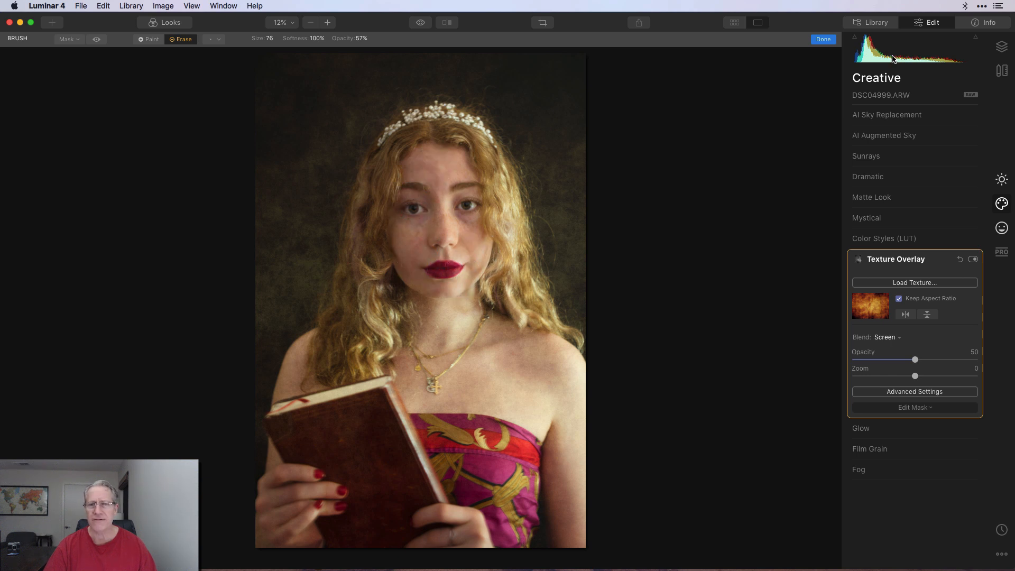
Finish the texture mask, lower the texture overlay's opacity to 33, and compare the photo with the overlay off and on
{"action": "left_click", "coordinate": [824, 40]}
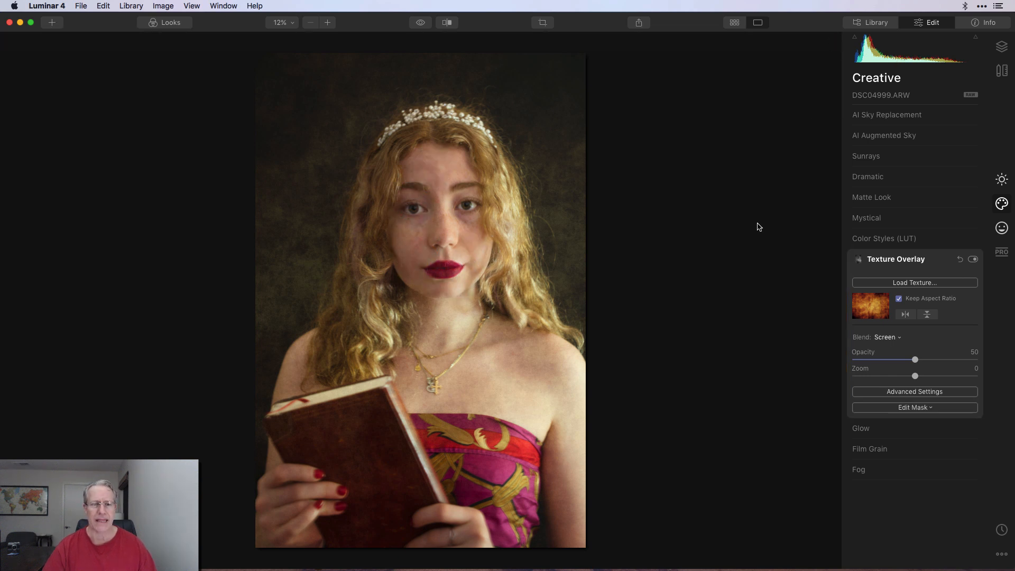
{"action": "left_click_drag", "start_coordinate": [915, 360], "coordinate": [893, 360]}
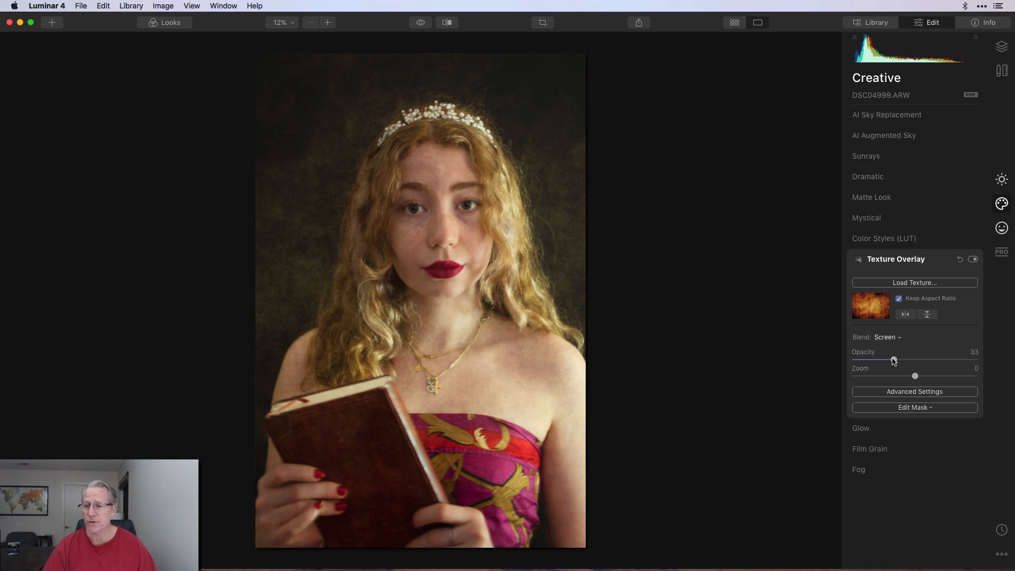
{"action": "left_click", "coordinate": [972, 259]}
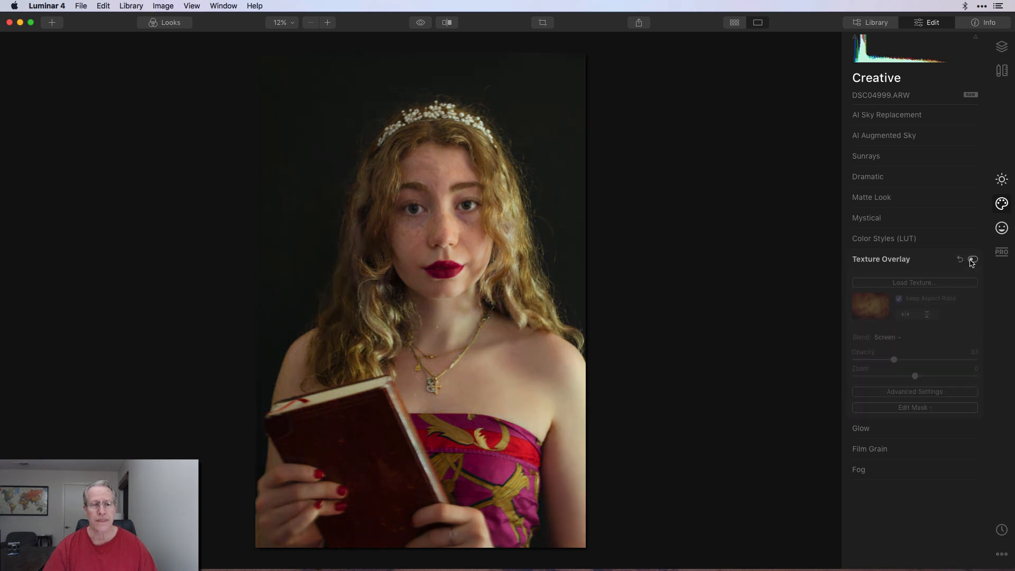
{"action": "left_click", "coordinate": [973, 259]}
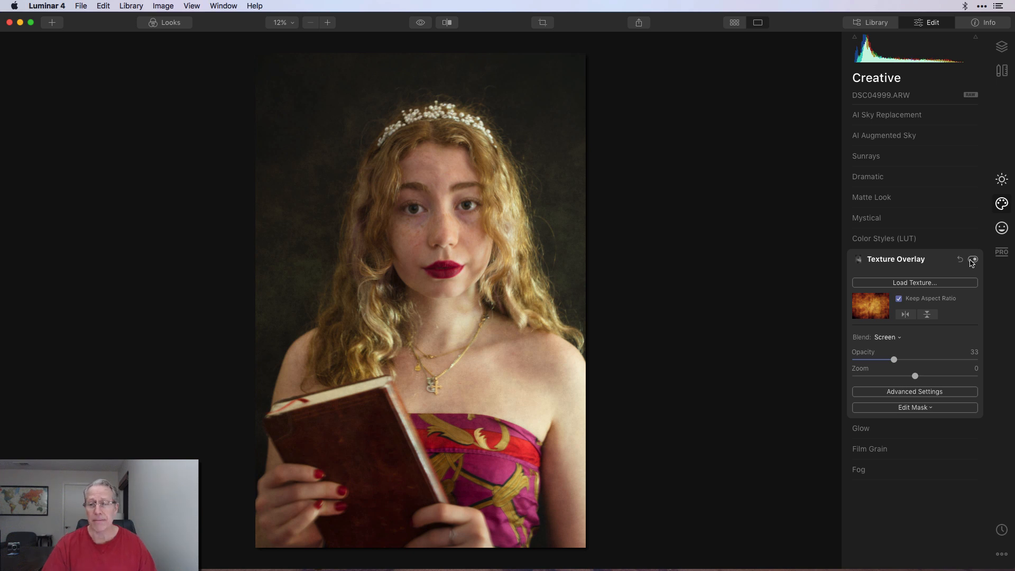
{"action": "left_click", "coordinate": [972, 259]}
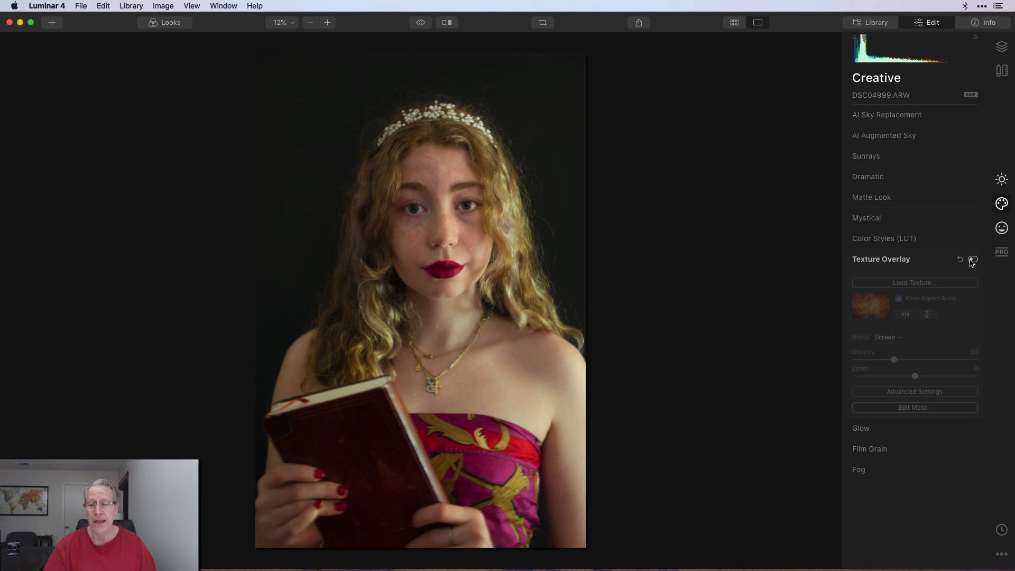
{"action": "left_click", "coordinate": [972, 260]}
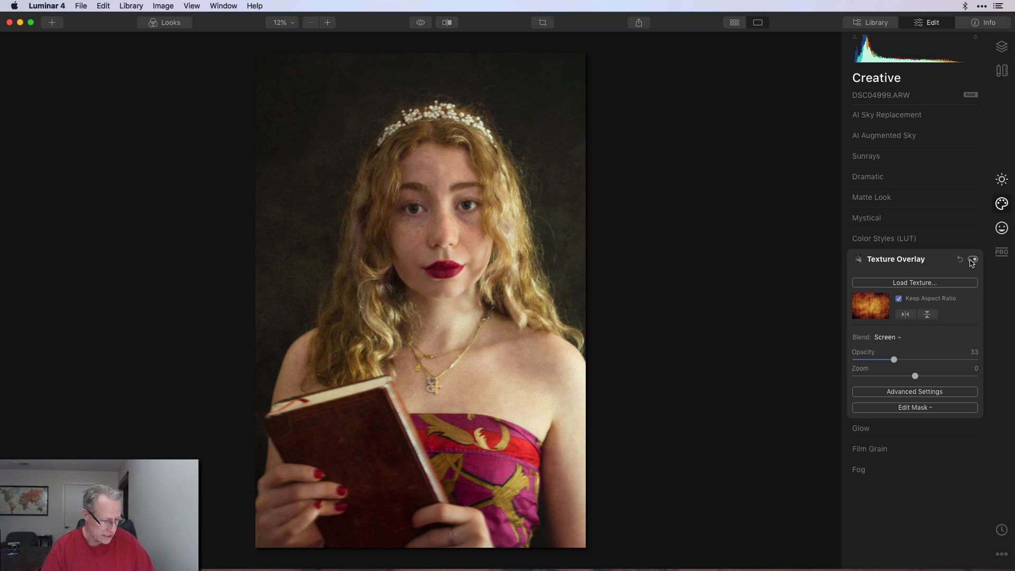
Add a vignette with Amount -45, Size 20 and Inner Light 13, and check the edited portrait against the original
{"action": "left_click", "coordinate": [1002, 184]}
{"action": "left_click", "coordinate": [867, 341]}
{"action": "left_click", "coordinate": [880, 327]}
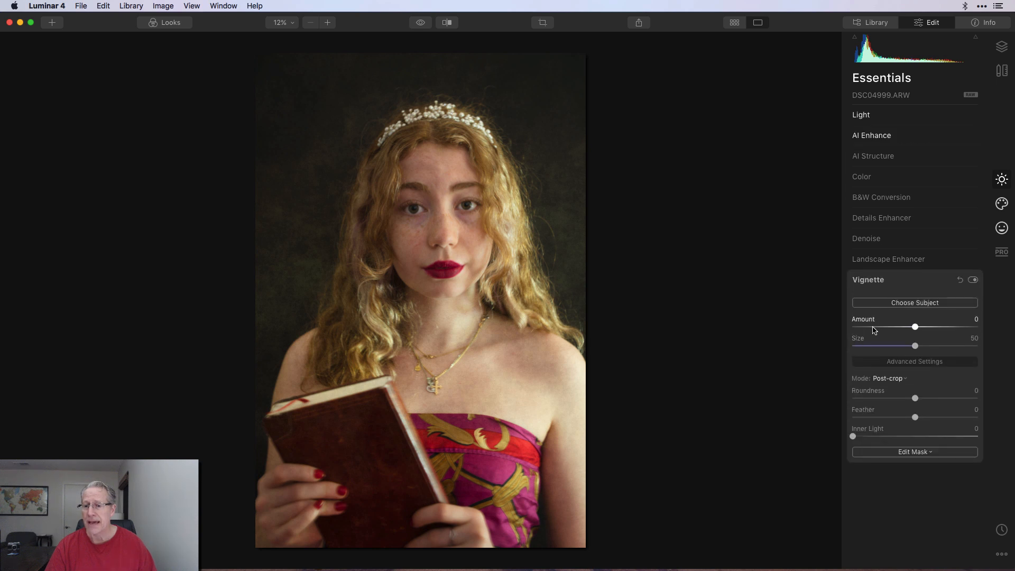
{"action": "mouse_move", "coordinate": [880, 326]}
{"action": "left_mouse_down"}
{"action": "mouse_move", "coordinate": [901, 347]}
{"action": "mouse_move", "coordinate": [878, 346]}
{"action": "left_mouse_up"}
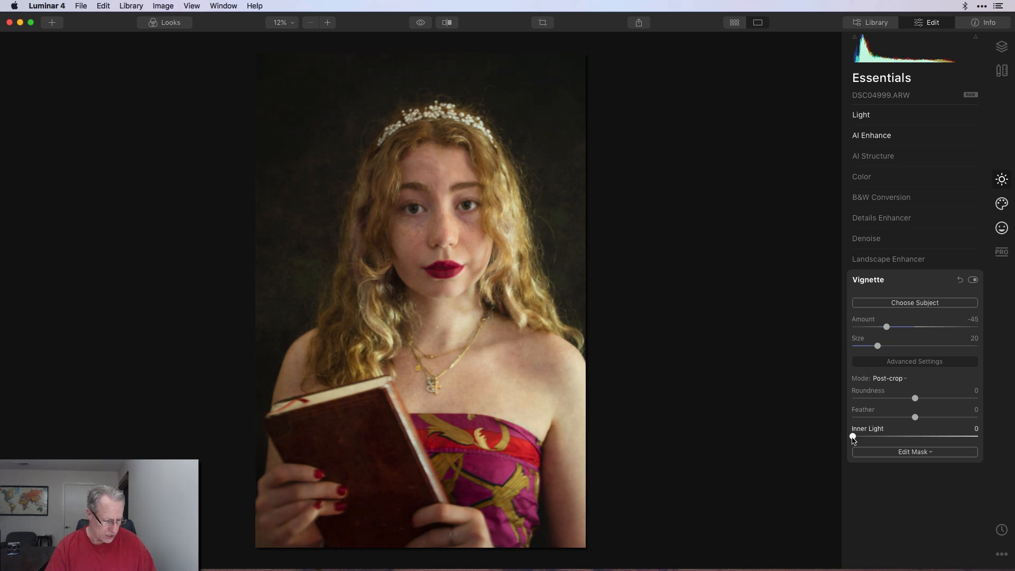
{"action": "left_click_drag", "start_coordinate": [853, 437], "coordinate": [870, 435]}
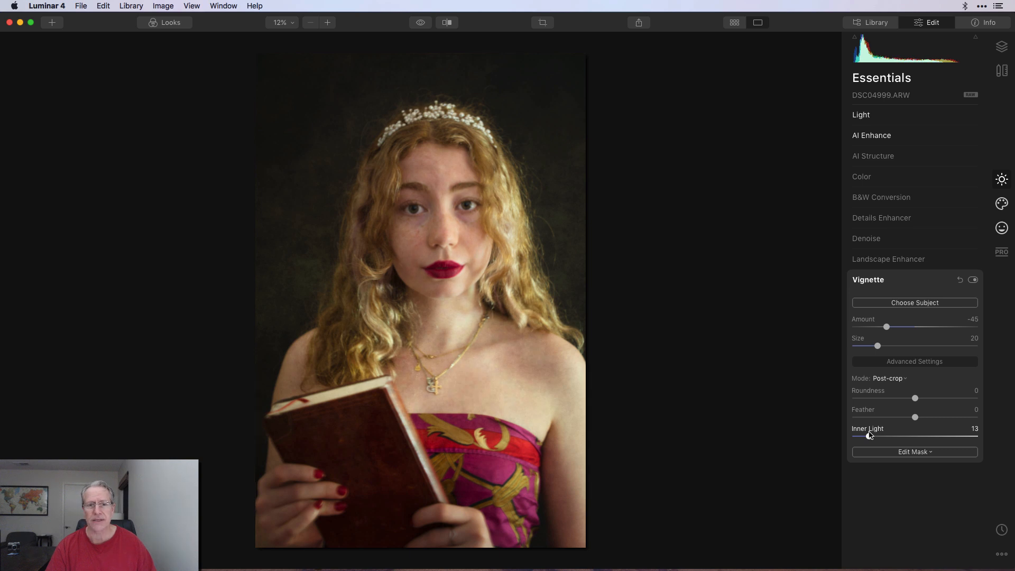
{"action": "left_click", "coordinate": [421, 23]}
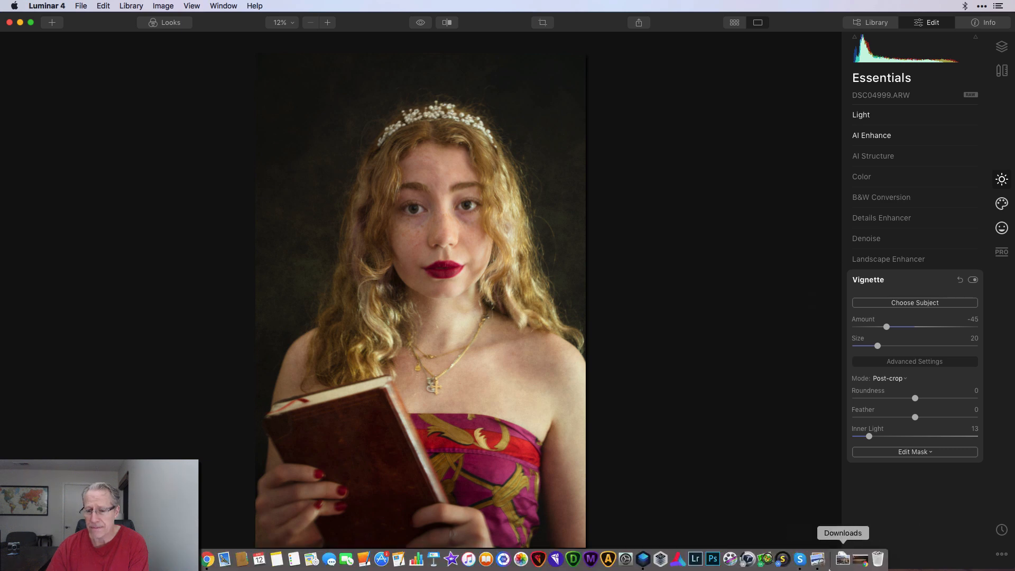
Switch to Preview, close the finished-portrait image, place painting.jpg beside the edited portrait to compare them, and minimise it
{"action": "left_click", "coordinate": [843, 556]}
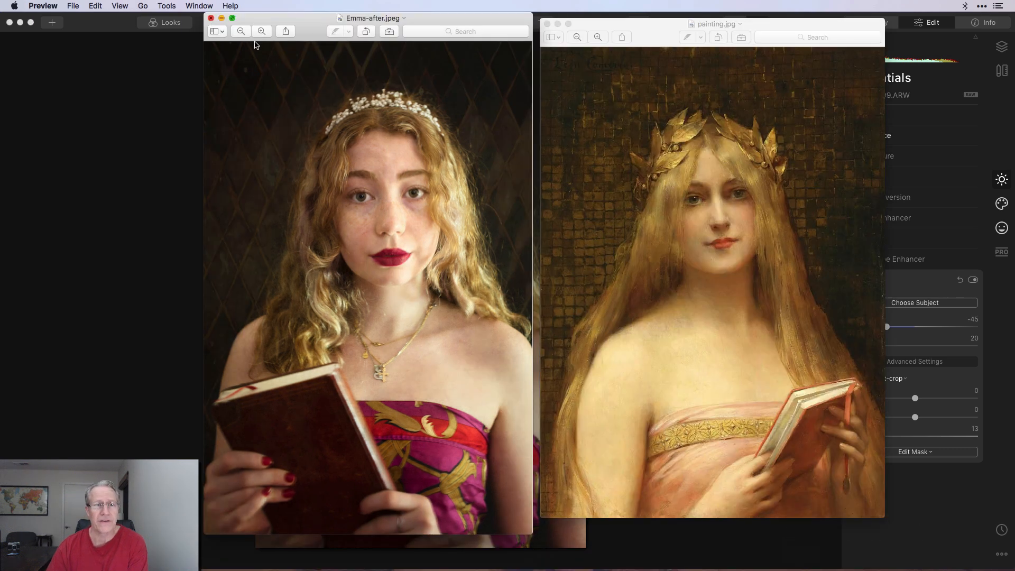
{"action": "left_click", "coordinate": [211, 18]}
{"action": "mouse_move", "coordinate": [607, 23]}
{"action": "left_mouse_down"}
{"action": "mouse_move", "coordinate": [675, 25]}
{"action": "mouse_move", "coordinate": [657, 24]}
{"action": "left_mouse_up"}
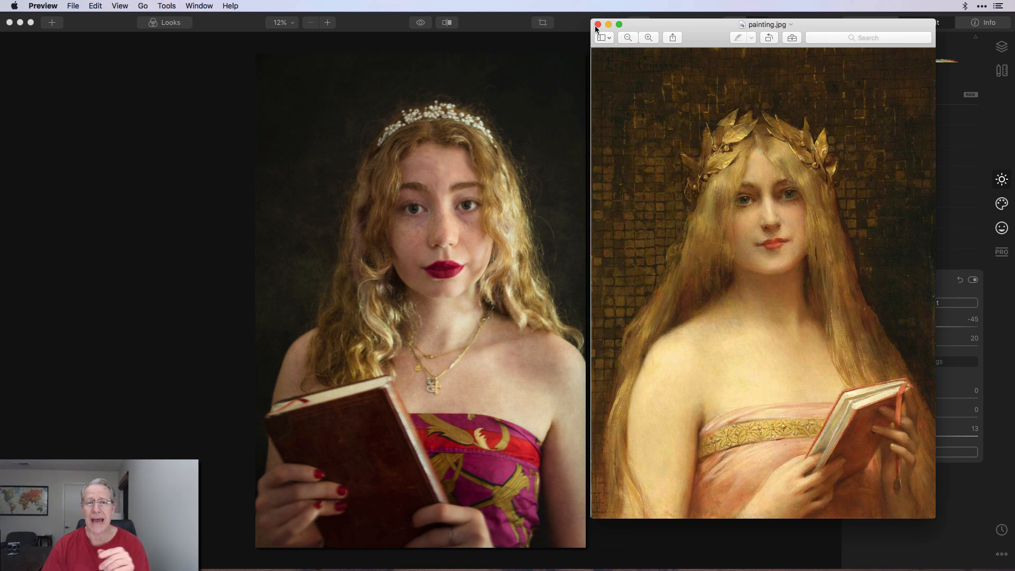
{"action": "left_click", "coordinate": [608, 24]}
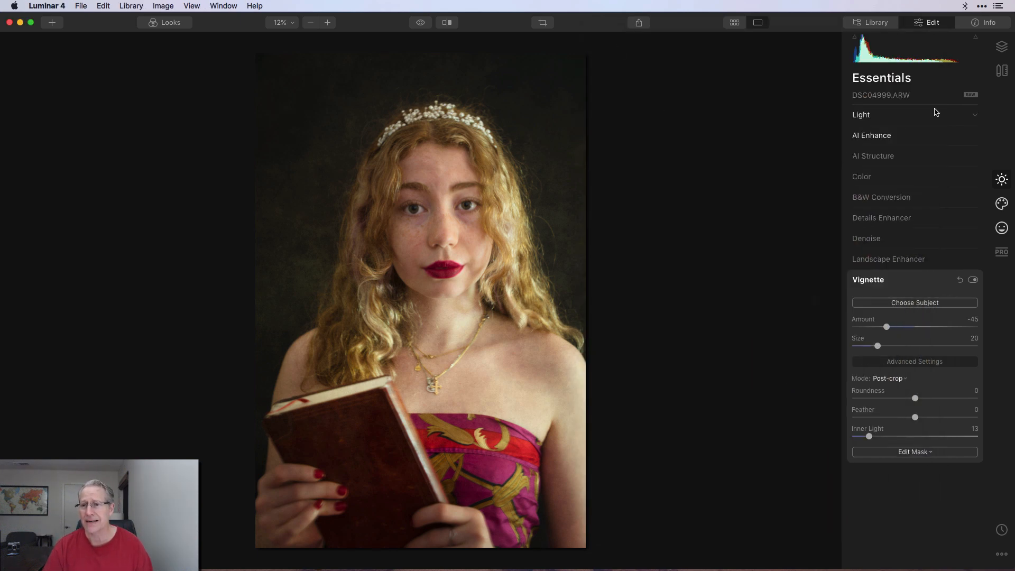
Add brick2.jpg from the Textures folder as a new image layer over the portrait
{"action": "left_click", "coordinate": [995, 48]}
{"action": "left_click", "coordinate": [972, 79]}
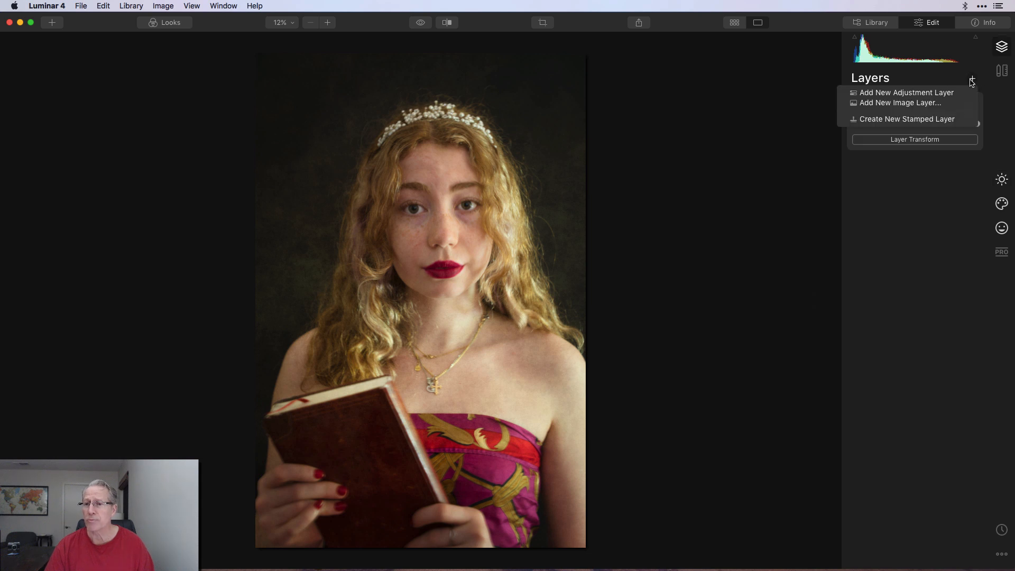
{"action": "left_click", "coordinate": [928, 106]}
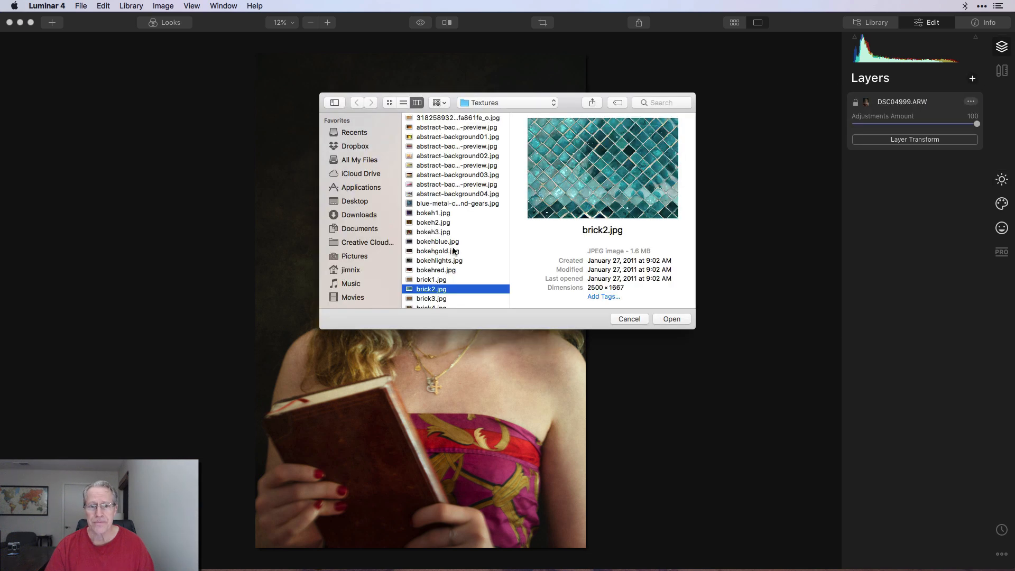
{"action": "left_click", "coordinate": [674, 319]}
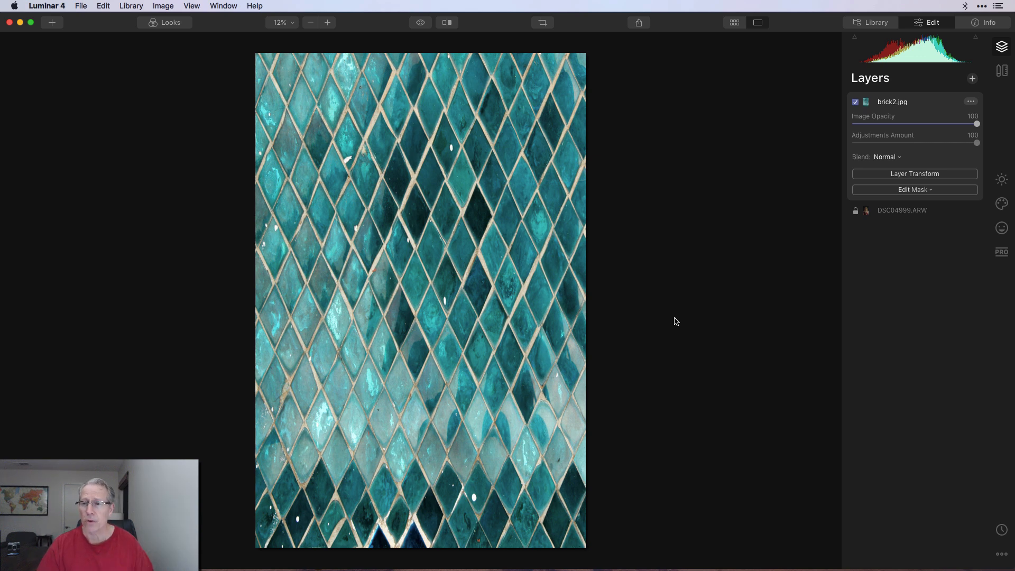
Set the brick2.jpg layer's image opacity to 38 and its blend mode to Soft Light
{"action": "left_click", "coordinate": [893, 125]}
{"action": "left_click_drag", "start_coordinate": [893, 125], "coordinate": [900, 126]}
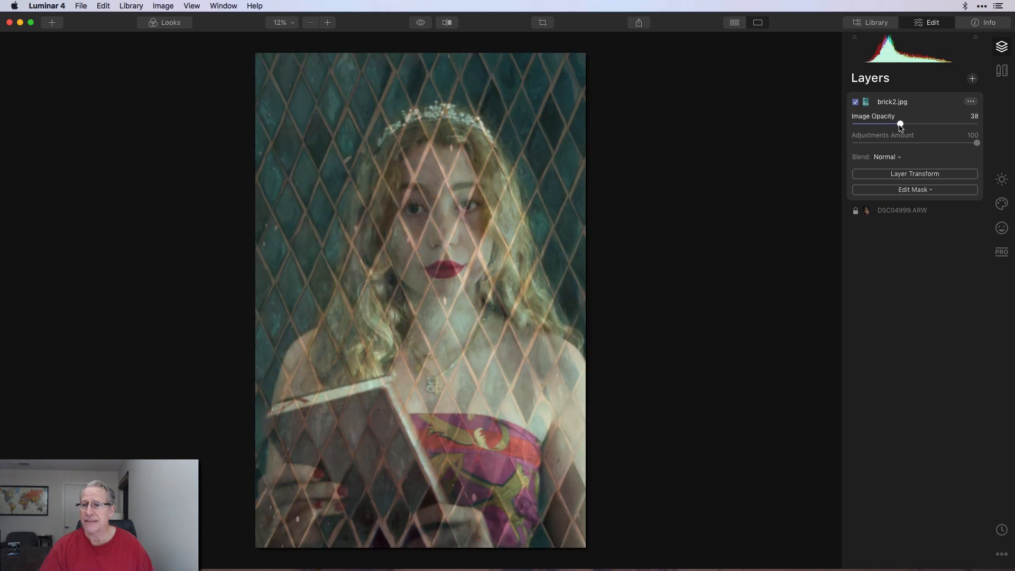
{"action": "left_click", "coordinate": [884, 158]}
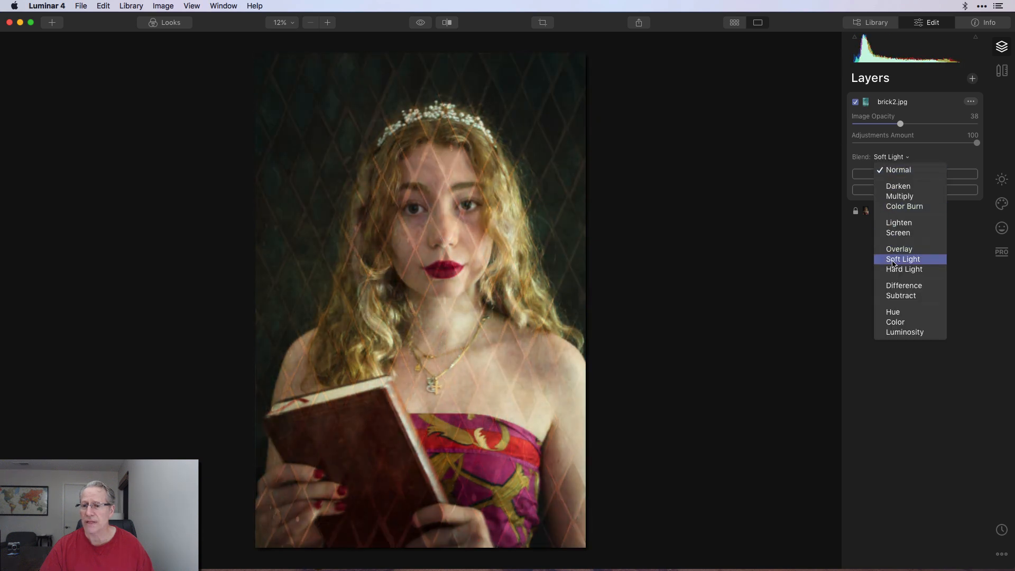
{"action": "left_click", "coordinate": [892, 260]}
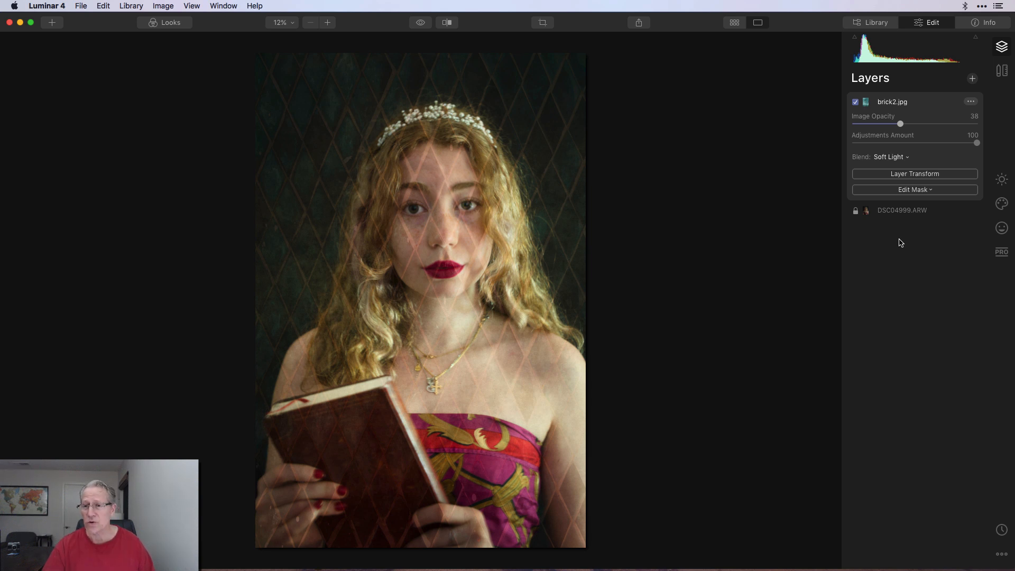
Erase the brick2.jpg layer from the woman's face, hair and body with a size 76 brush, raising its opacity to 100%
{"action": "left_click", "coordinate": [915, 191]}
{"action": "left_click", "coordinate": [894, 203]}
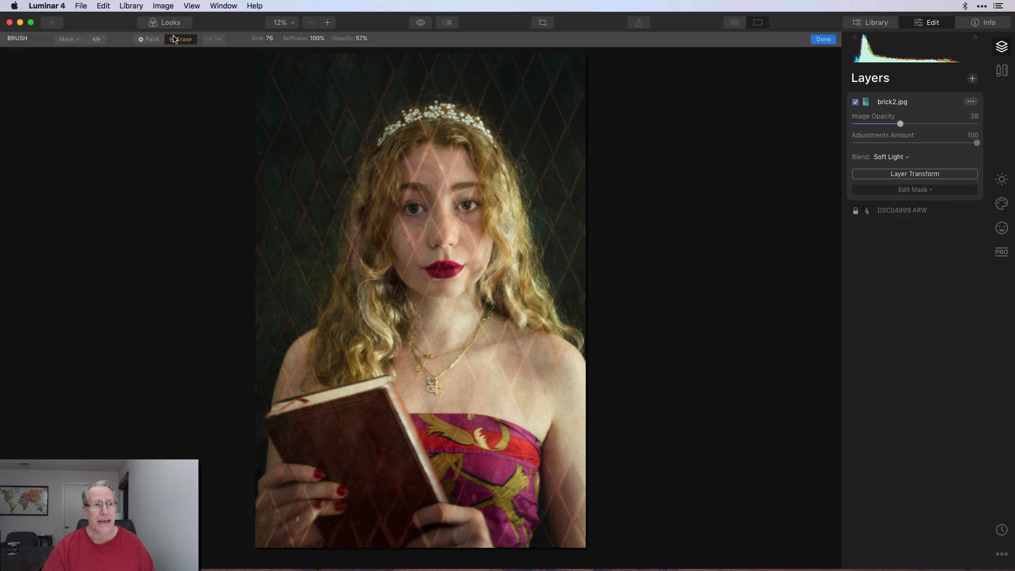
{"action": "mouse_move", "coordinate": [444, 155]}
{"action": "left_mouse_down"}
{"action": "mouse_move", "coordinate": [460, 171]}
{"action": "mouse_move", "coordinate": [455, 133]}
{"action": "mouse_move", "coordinate": [496, 211]}
{"action": "left_mouse_up"}
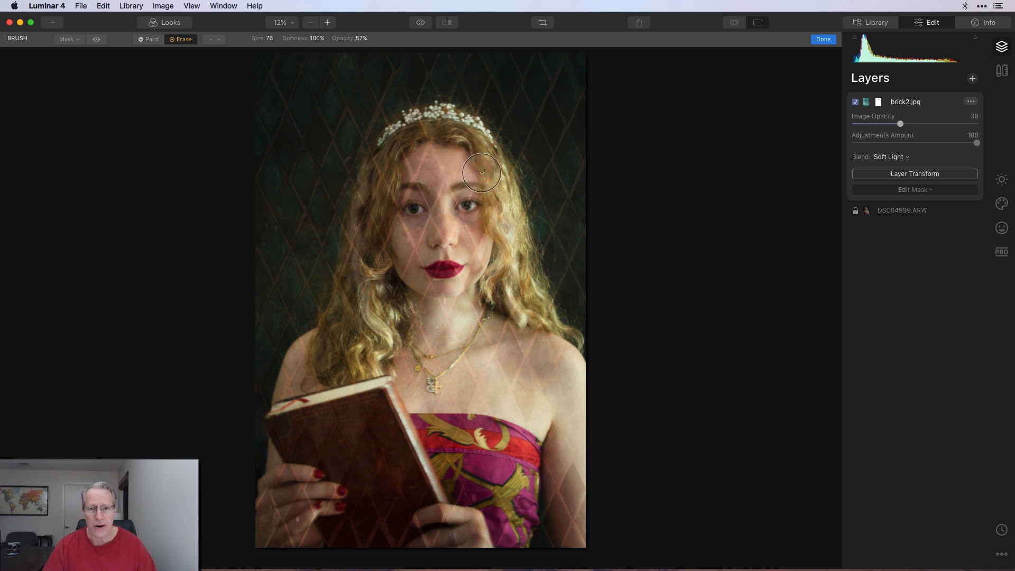
{"action": "left_click", "coordinate": [363, 42]}
{"action": "left_click_drag", "start_coordinate": [364, 51], "coordinate": [396, 51]}
{"action": "mouse_move", "coordinate": [423, 172]}
{"action": "left_mouse_down"}
{"action": "mouse_move", "coordinate": [459, 167]}
{"action": "mouse_move", "coordinate": [420, 163]}
{"action": "mouse_move", "coordinate": [460, 166]}
{"action": "mouse_move", "coordinate": [448, 147]}
{"action": "mouse_move", "coordinate": [424, 144]}
{"action": "mouse_move", "coordinate": [446, 136]}
{"action": "left_mouse_up"}
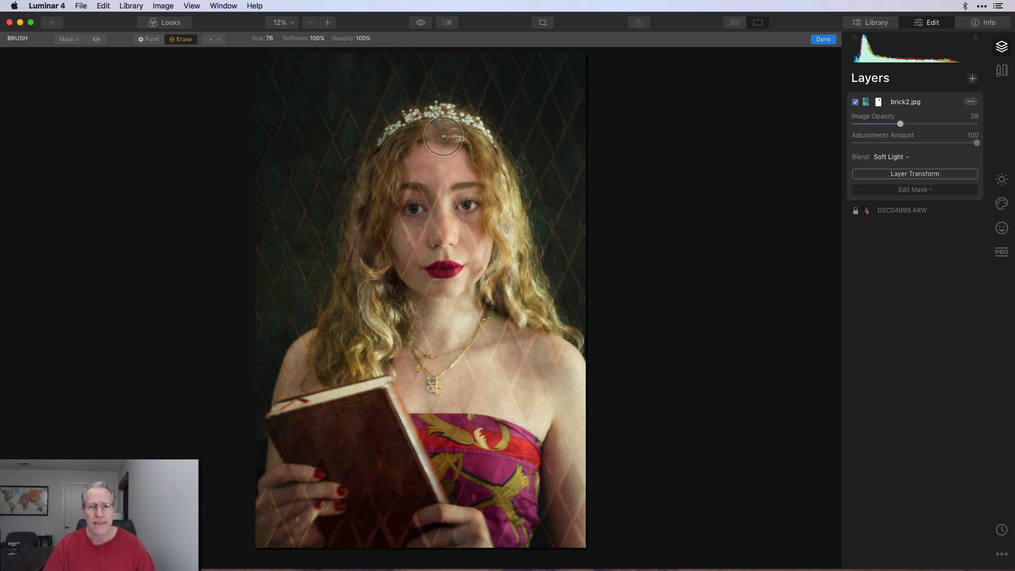
{"action": "mouse_move", "coordinate": [461, 265]}
{"action": "left_mouse_down"}
{"action": "mouse_move", "coordinate": [443, 181]}
{"action": "mouse_move", "coordinate": [428, 257]}
{"action": "mouse_move", "coordinate": [420, 243]}
{"action": "mouse_move", "coordinate": [423, 128]}
{"action": "mouse_move", "coordinate": [376, 177]}
{"action": "mouse_move", "coordinate": [368, 229]}
{"action": "mouse_move", "coordinate": [391, 178]}
{"action": "mouse_move", "coordinate": [361, 252]}
{"action": "mouse_move", "coordinate": [354, 315]}
{"action": "mouse_move", "coordinate": [390, 260]}
{"action": "mouse_move", "coordinate": [401, 326]}
{"action": "mouse_move", "coordinate": [433, 291]}
{"action": "mouse_move", "coordinate": [435, 342]}
{"action": "mouse_move", "coordinate": [493, 292]}
{"action": "mouse_move", "coordinate": [489, 344]}
{"action": "mouse_move", "coordinate": [498, 283]}
{"action": "mouse_move", "coordinate": [508, 314]}
{"action": "mouse_move", "coordinate": [500, 259]}
{"action": "mouse_move", "coordinate": [536, 342]}
{"action": "mouse_move", "coordinate": [526, 334]}
{"action": "mouse_move", "coordinate": [561, 363]}
{"action": "mouse_move", "coordinate": [533, 351]}
{"action": "mouse_move", "coordinate": [572, 389]}
{"action": "mouse_move", "coordinate": [506, 385]}
{"action": "mouse_move", "coordinate": [553, 436]}
{"action": "left_mouse_up"}
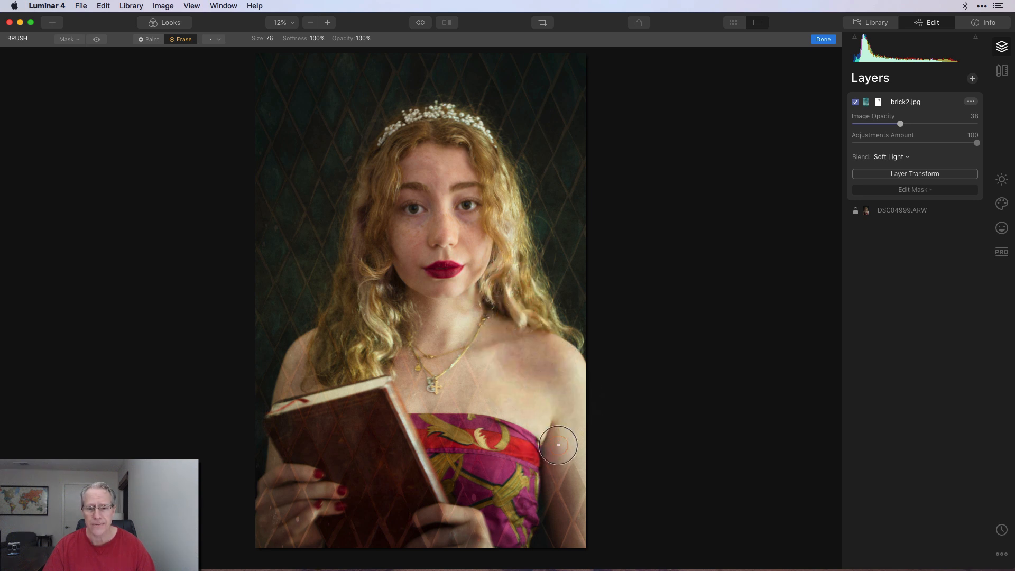
Preview the brick layer's mask, finish masking, and compare the portrait with painting.jpg in Preview
{"action": "left_click", "coordinate": [98, 40]}
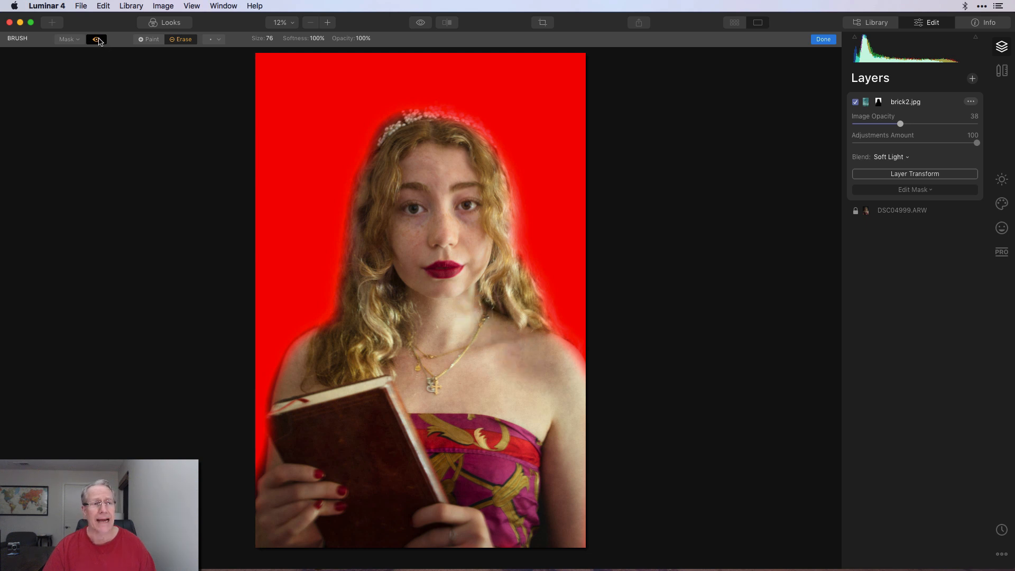
{"action": "left_click", "coordinate": [98, 39]}
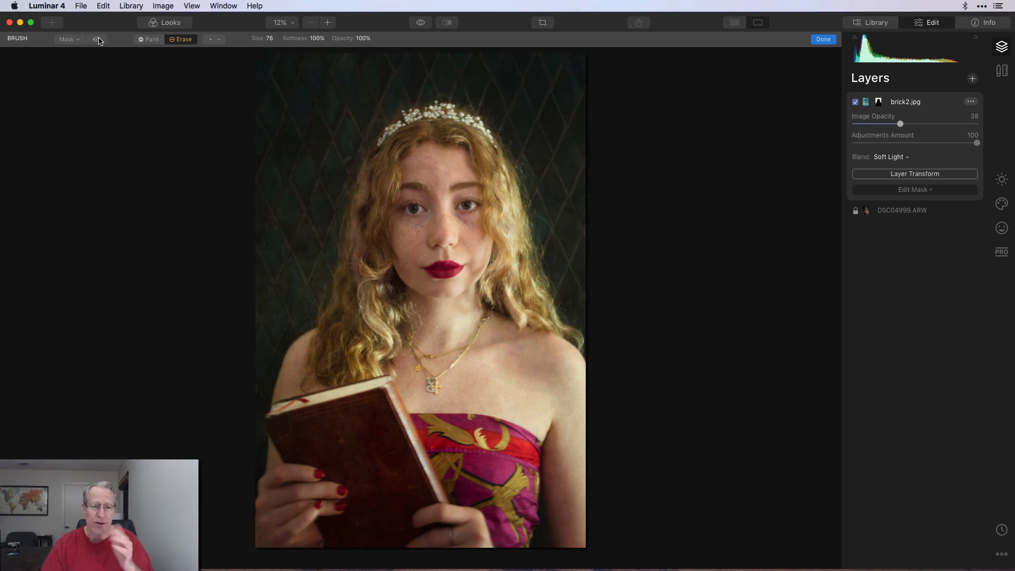
{"action": "left_click", "coordinate": [822, 40]}
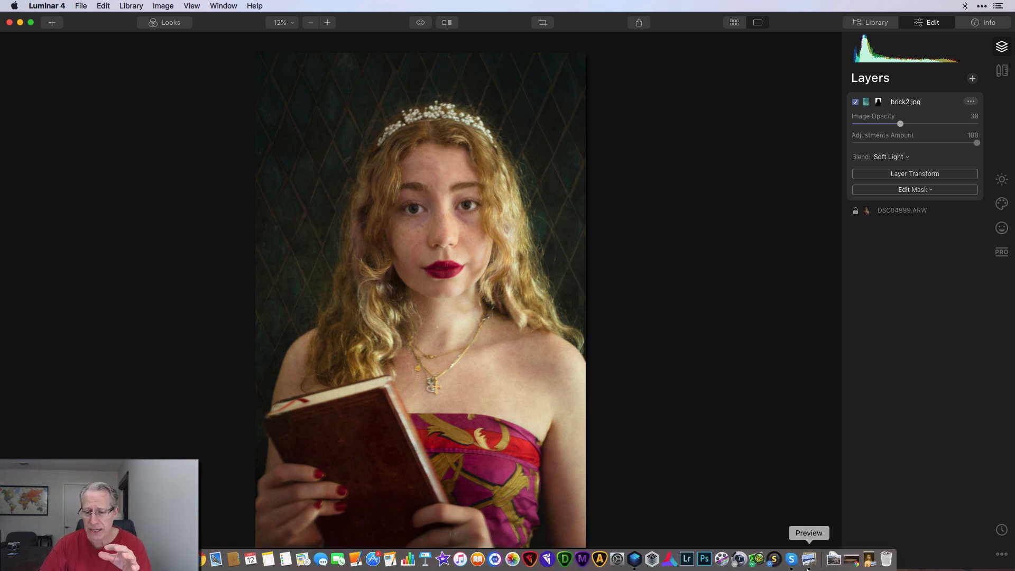
{"action": "left_click", "coordinate": [817, 559]}
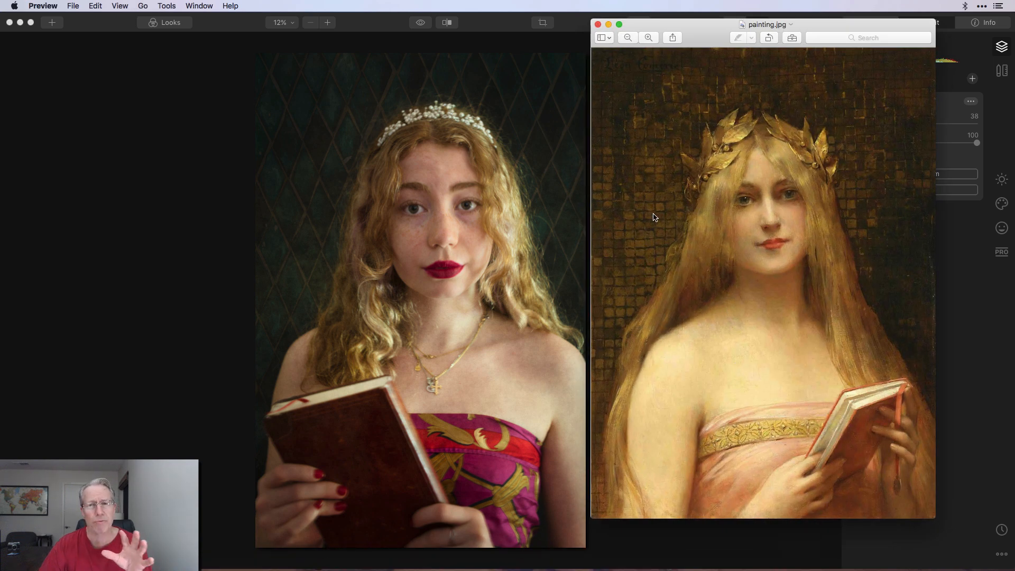
{"action": "left_click", "coordinate": [608, 25]}
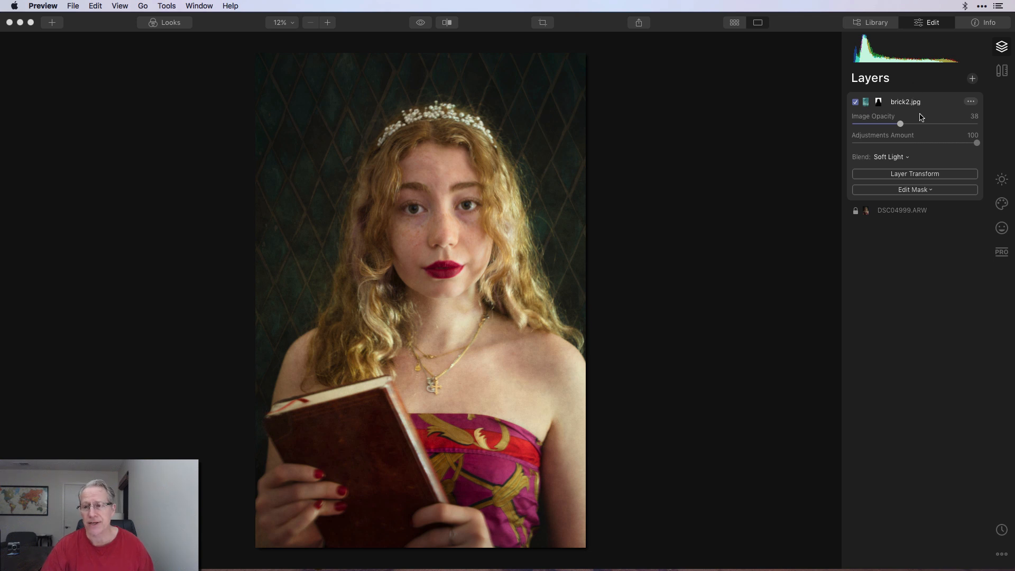
Warm the brick2.jpg layer by setting its Light temperature to 46
{"action": "left_click", "coordinate": [1001, 180]}
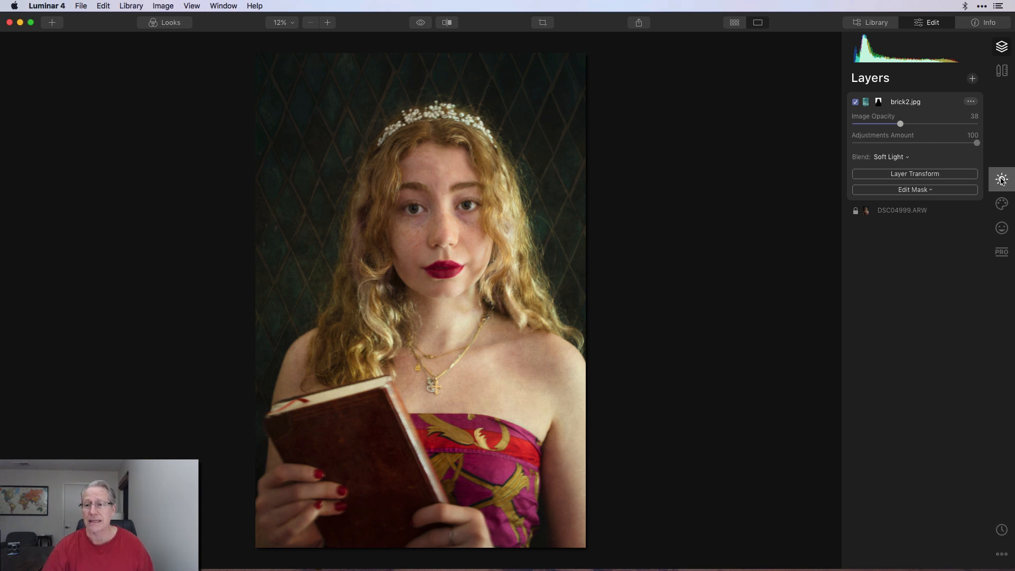
{"action": "left_click", "coordinate": [1002, 180]}
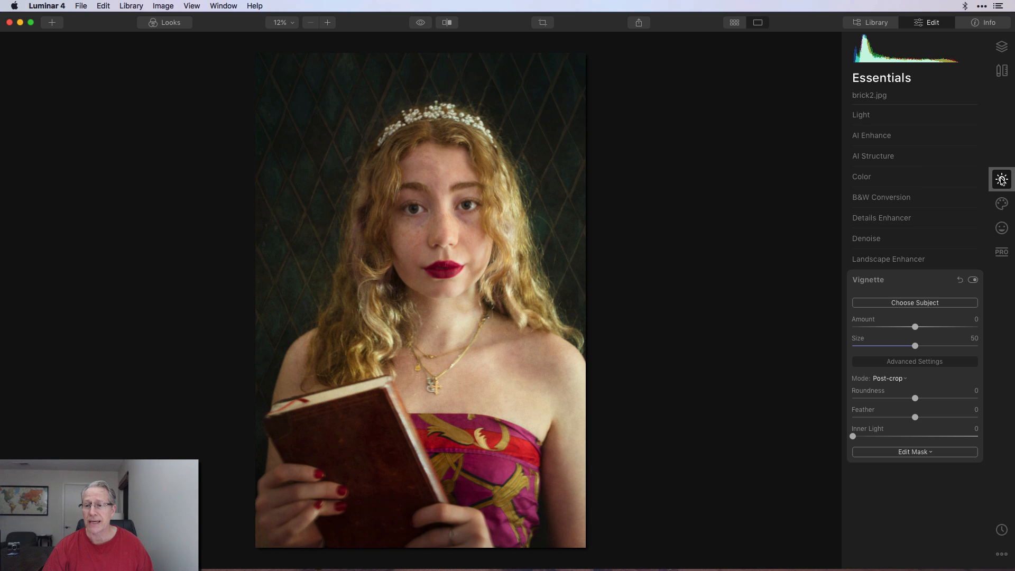
{"action": "left_click", "coordinate": [888, 114]}
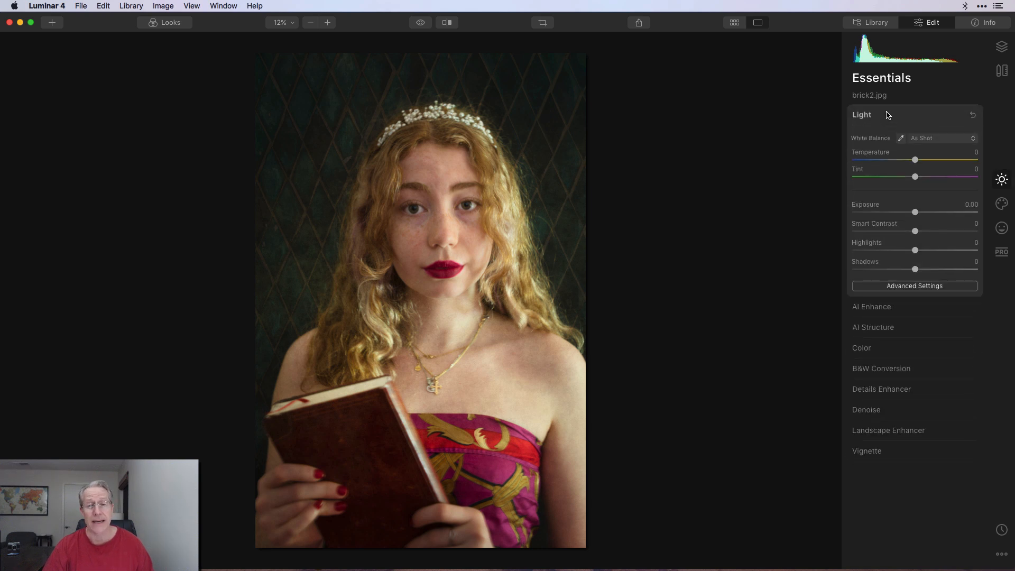
{"action": "left_click_drag", "start_coordinate": [915, 160], "coordinate": [946, 161]}
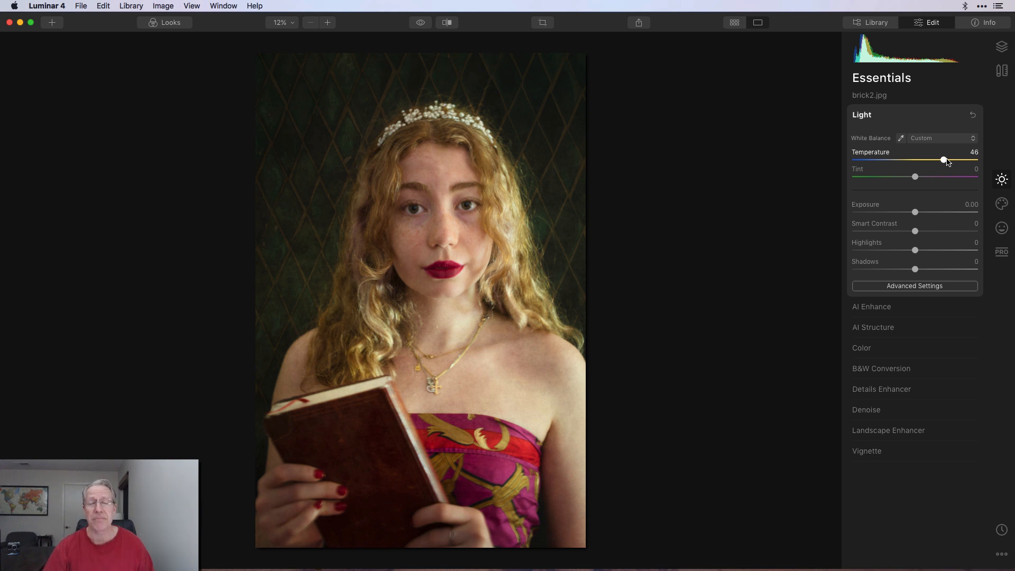
Lower the green saturation of the brick2.jpg layer to -57 in the advanced Color settings
{"action": "left_click", "coordinate": [903, 349]}
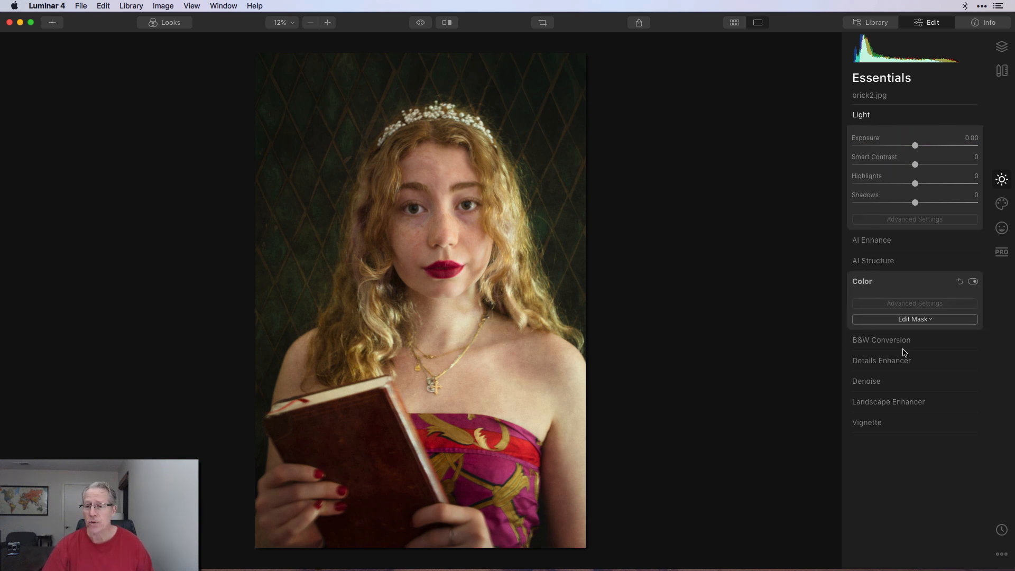
{"action": "left_click", "coordinate": [912, 259]}
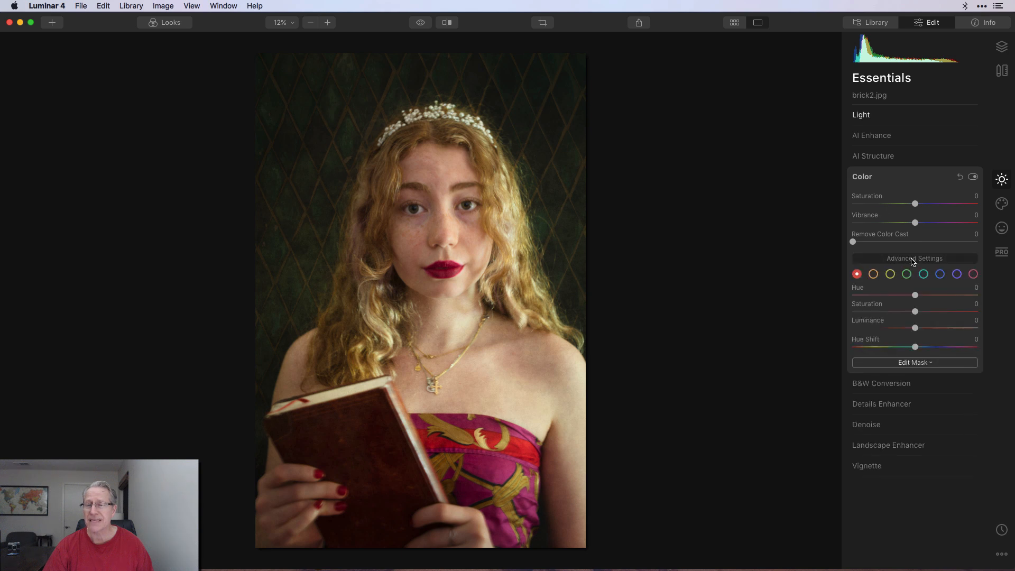
{"action": "left_click", "coordinate": [906, 274]}
{"action": "left_click_drag", "start_coordinate": [915, 311], "coordinate": [878, 310]}
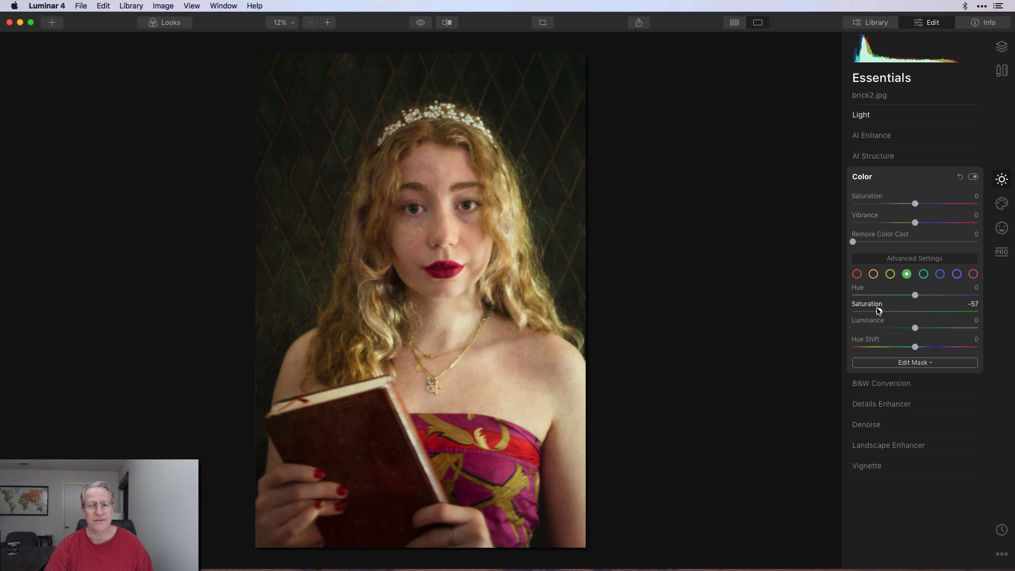
Lower the blue saturation of the brick2.jpg layer to -47 and compare the image with and without the Color adjustments
{"action": "left_click", "coordinate": [940, 273]}
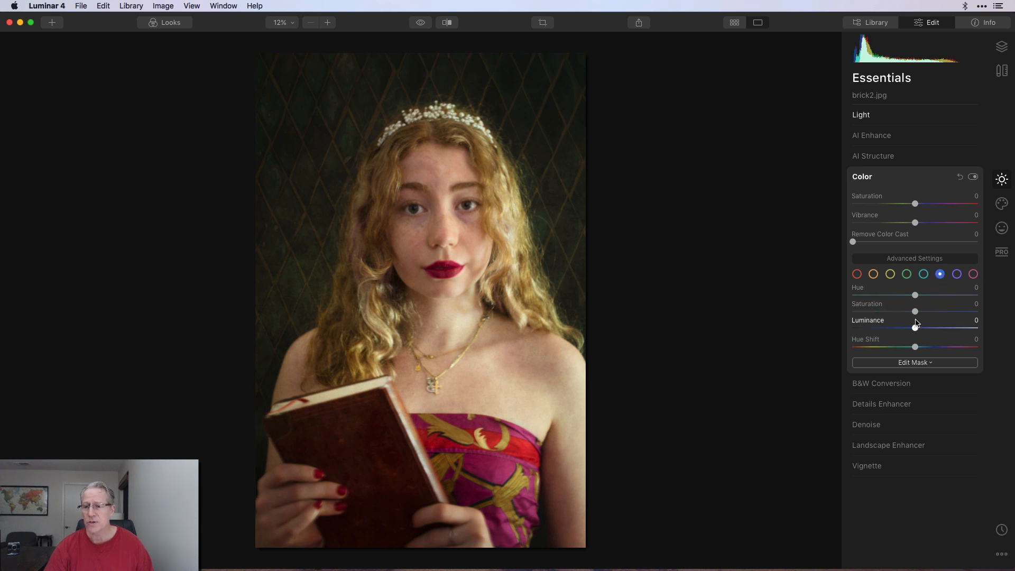
{"action": "left_click_drag", "start_coordinate": [915, 312], "coordinate": [884, 311]}
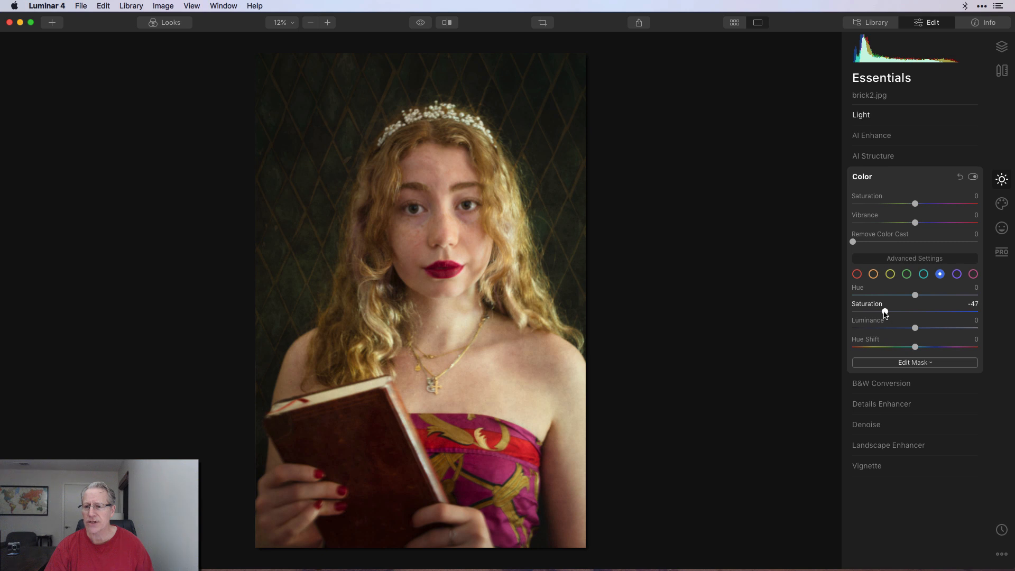
{"action": "left_click", "coordinate": [973, 177]}
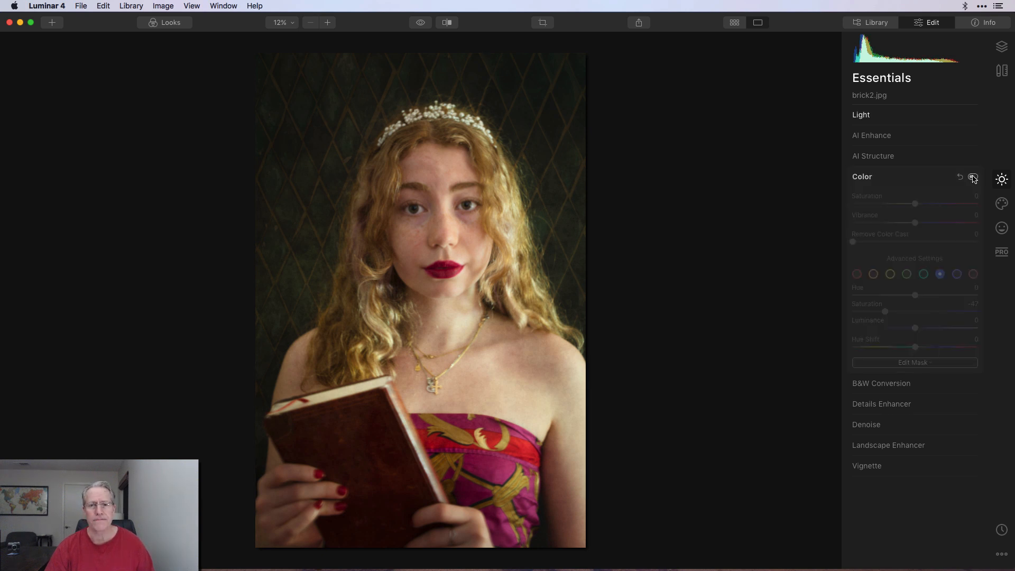
{"action": "left_click", "coordinate": [973, 177]}
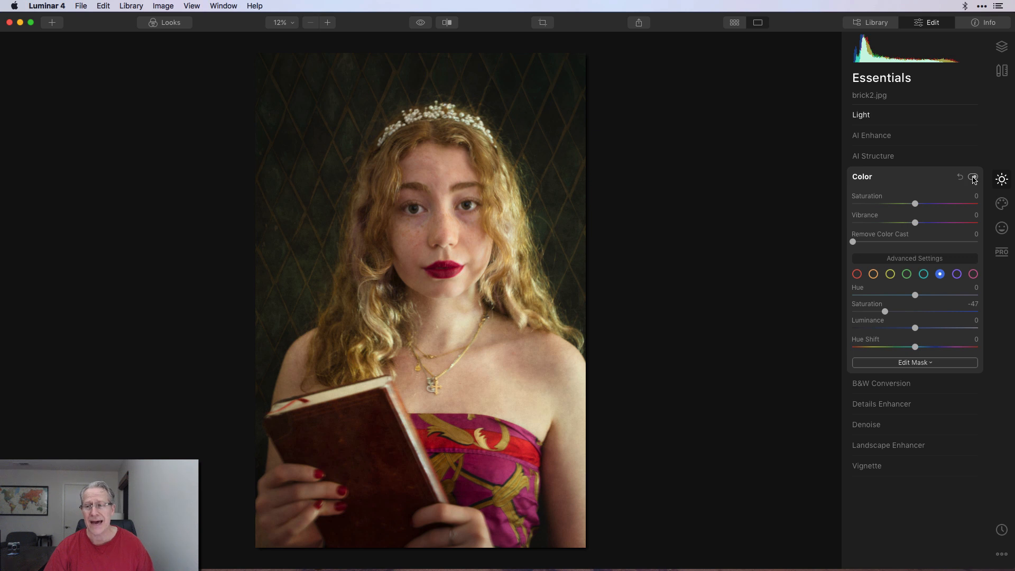
Shift the brick2.jpg layer's shadows in the Color Enhancer's color balance to Magenta-Green -44 and Yellow-Blue -47
{"action": "left_click", "coordinate": [1001, 251]}
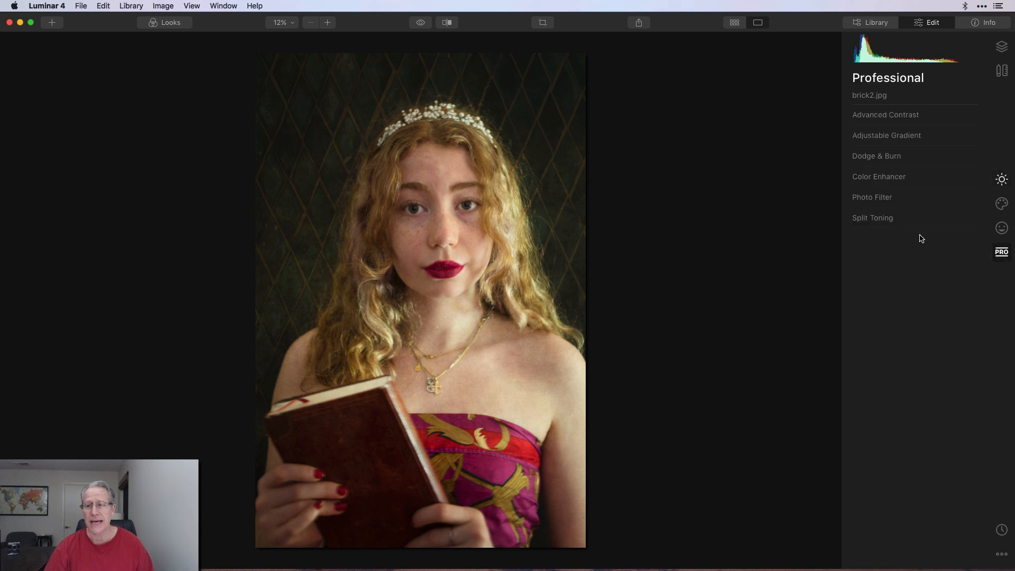
{"action": "left_click", "coordinate": [895, 176]}
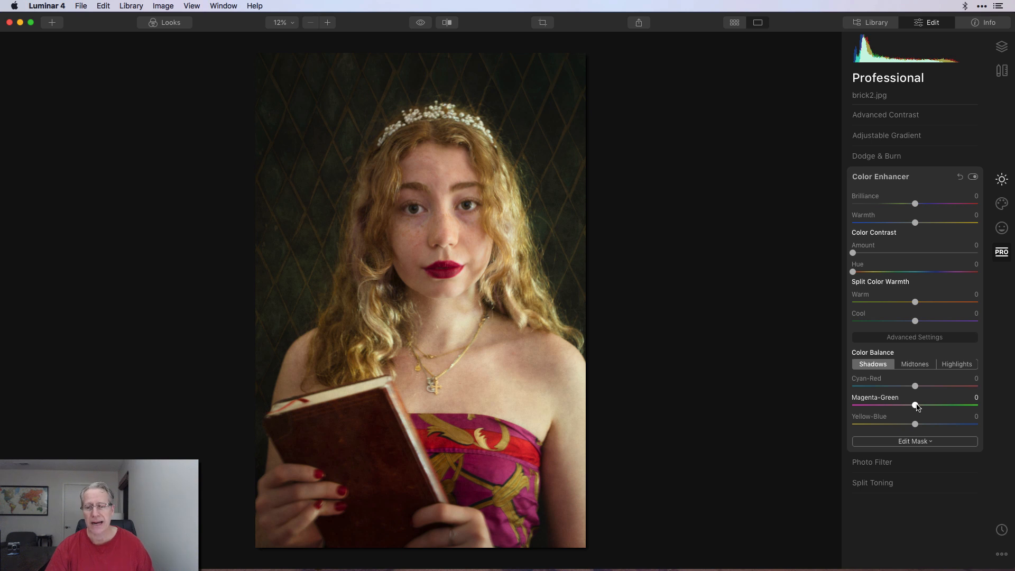
{"action": "left_click_drag", "start_coordinate": [918, 407], "coordinate": [890, 403]}
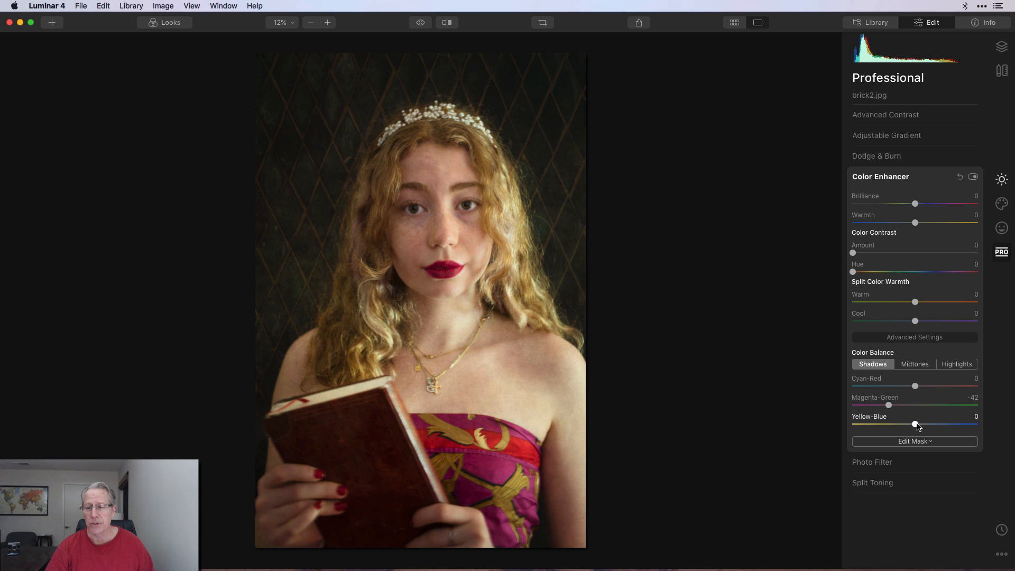
{"action": "left_click_drag", "start_coordinate": [918, 426], "coordinate": [887, 422]}
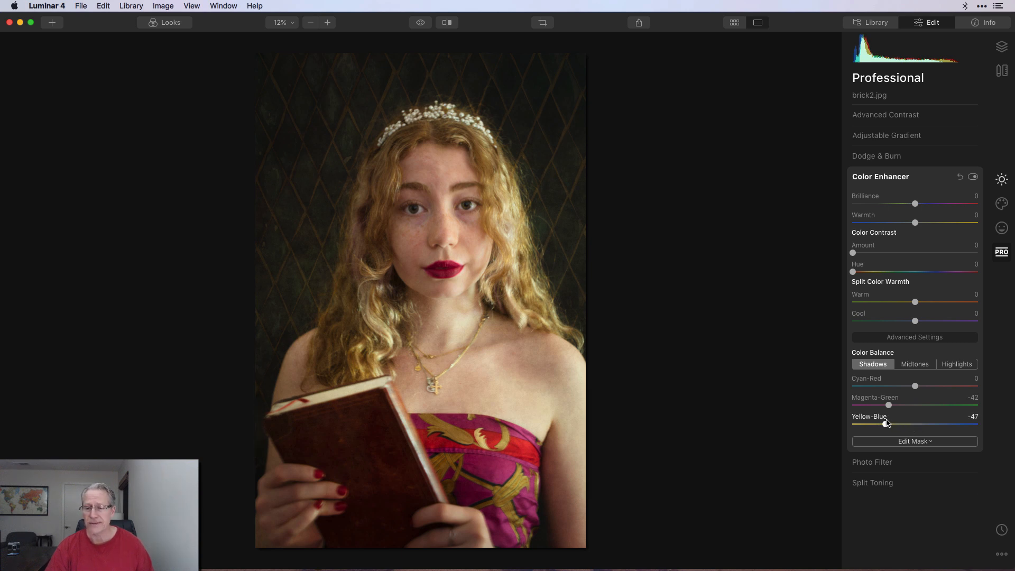
{"action": "left_click", "coordinate": [887, 405]}
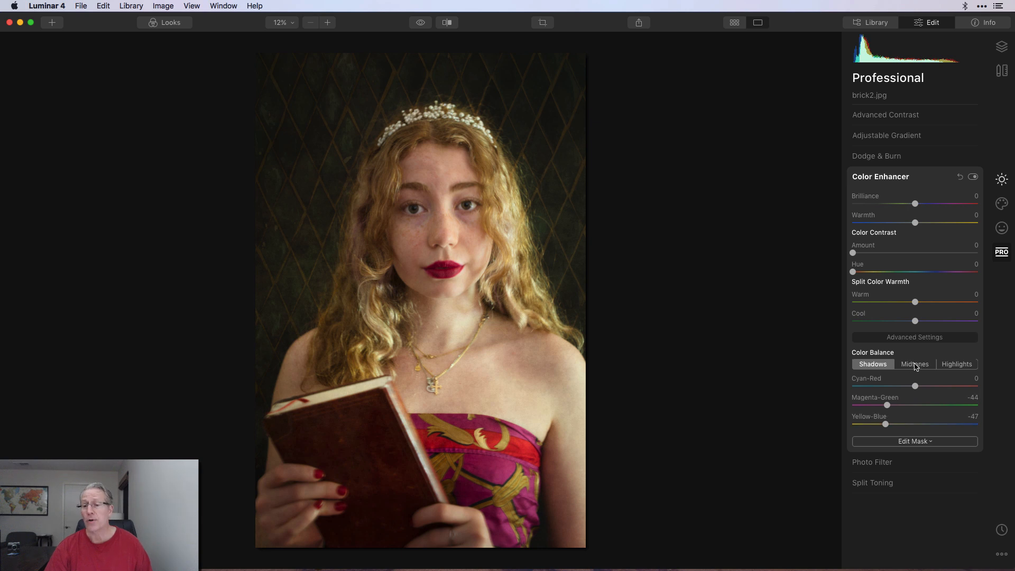
Set the Color Enhancer's midtones to Magenta-Green -33, Yellow-Blue -43 and highlights to Magenta-Green -42, Yellow-Blue -31, and compare with the effect off
{"action": "left_click", "coordinate": [916, 365]}
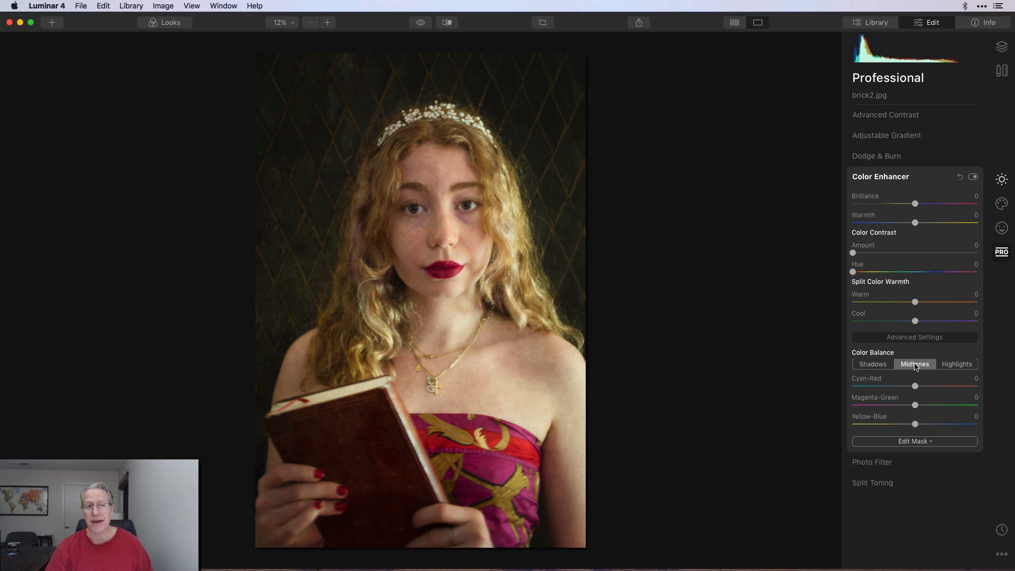
{"action": "left_click_drag", "start_coordinate": [915, 405], "coordinate": [887, 424]}
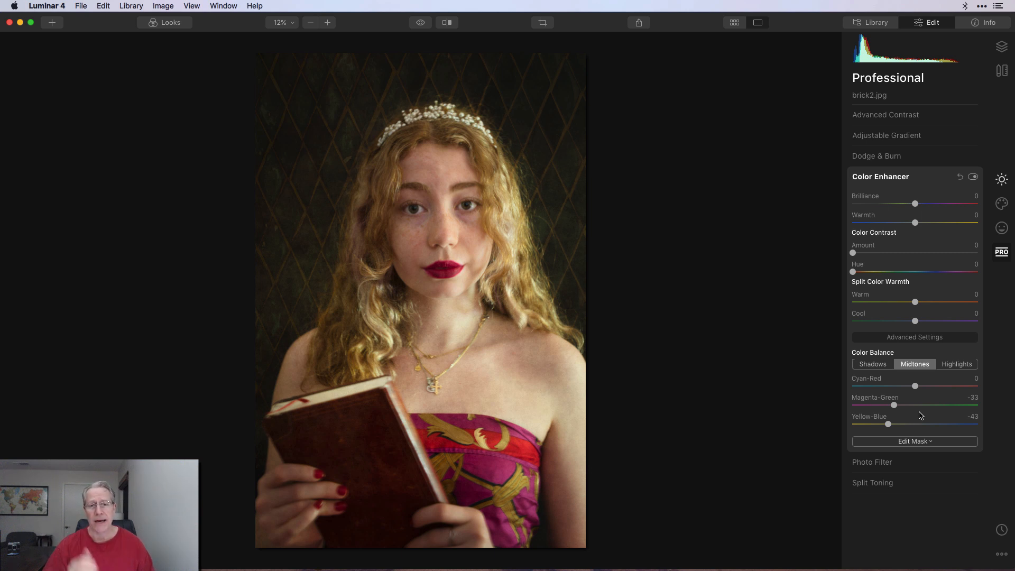
{"action": "left_click", "coordinate": [958, 366]}
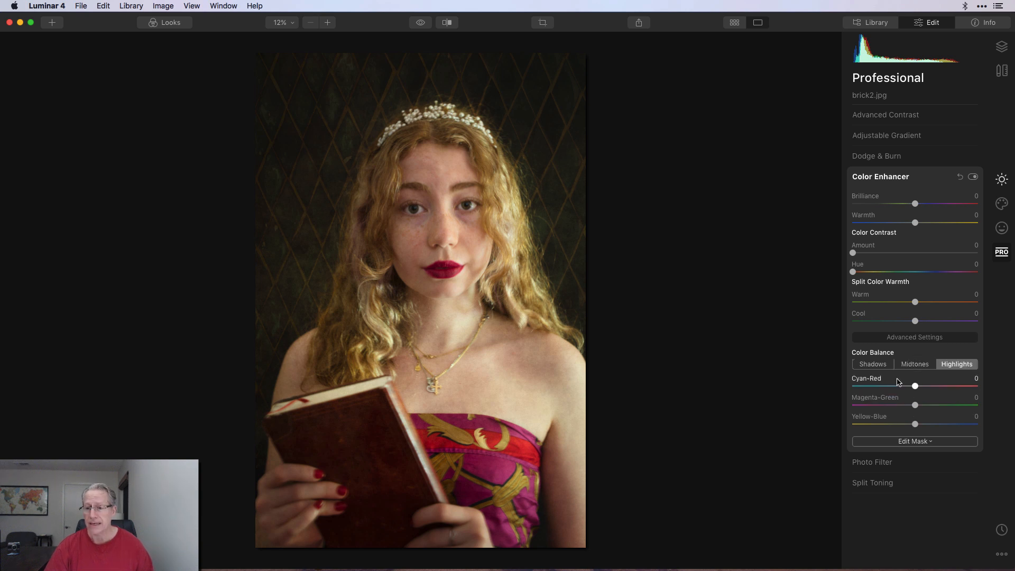
{"action": "left_click_drag", "start_coordinate": [916, 406], "coordinate": [895, 425]}
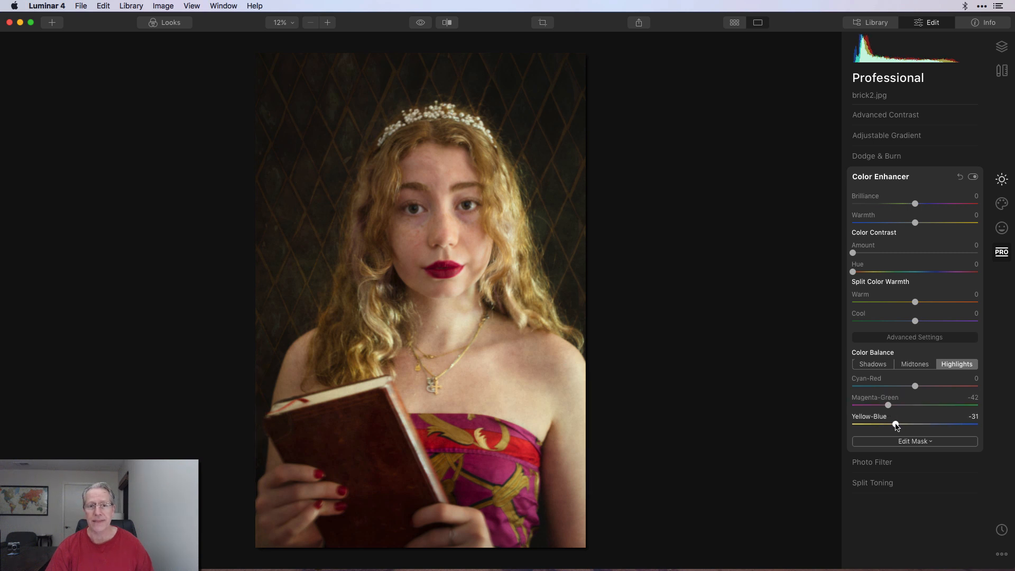
{"action": "left_click", "coordinate": [972, 178]}
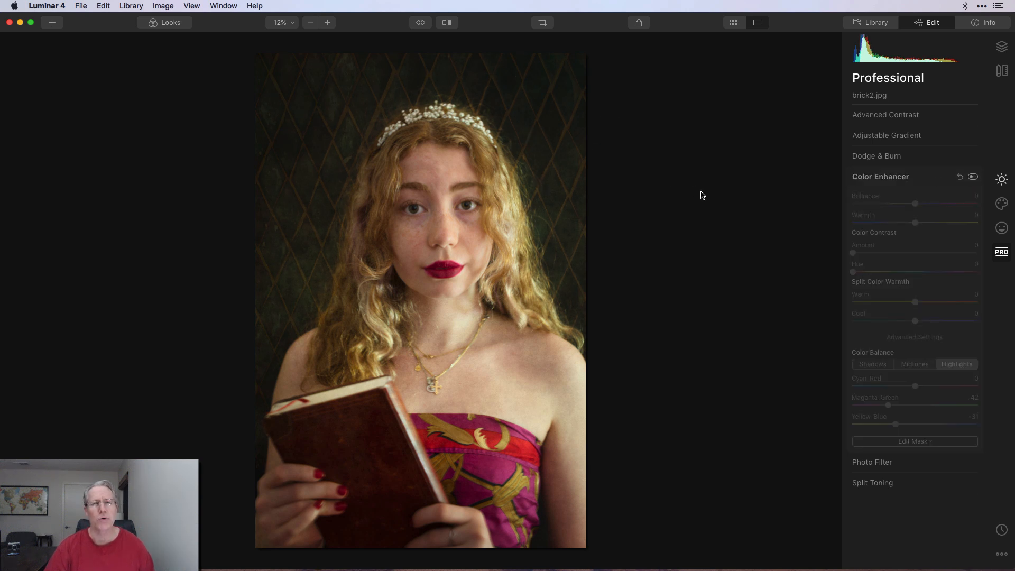
{"action": "left_click", "coordinate": [973, 178]}
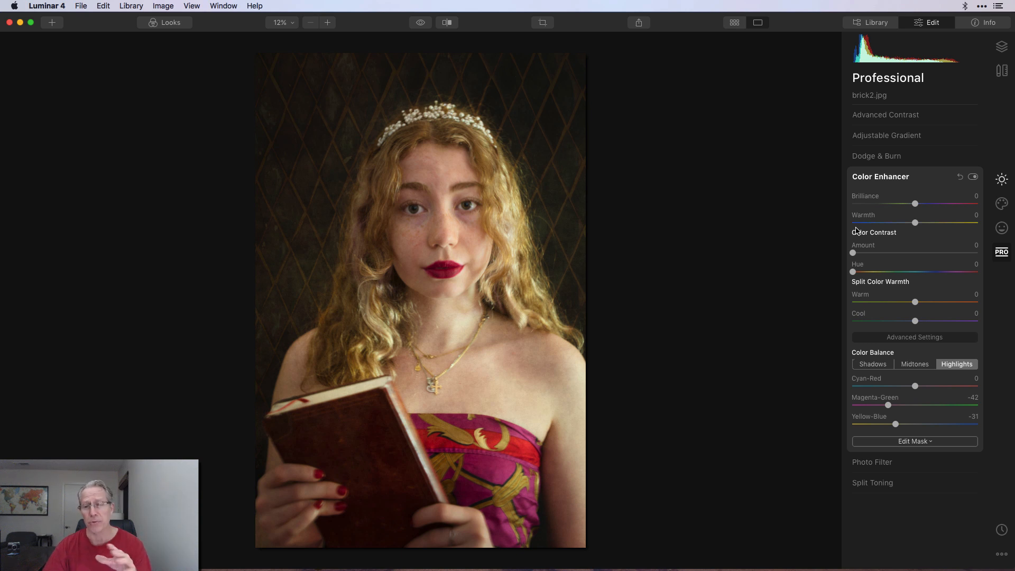
Add a new adjustment layer above the brick2.jpg layer
{"action": "left_click", "coordinate": [1002, 49]}
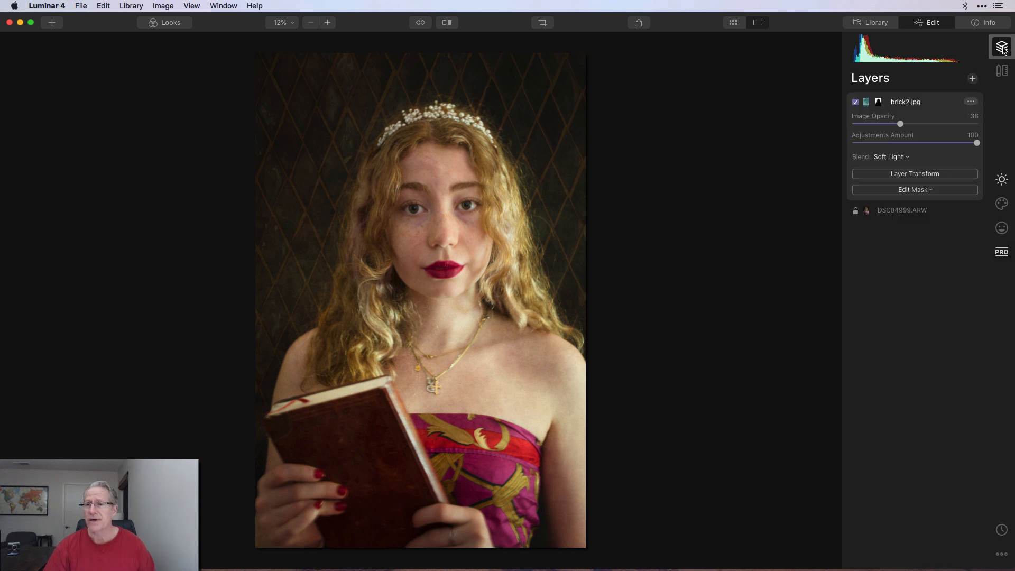
{"action": "left_click", "coordinate": [972, 78]}
{"action": "left_click", "coordinate": [906, 94]}
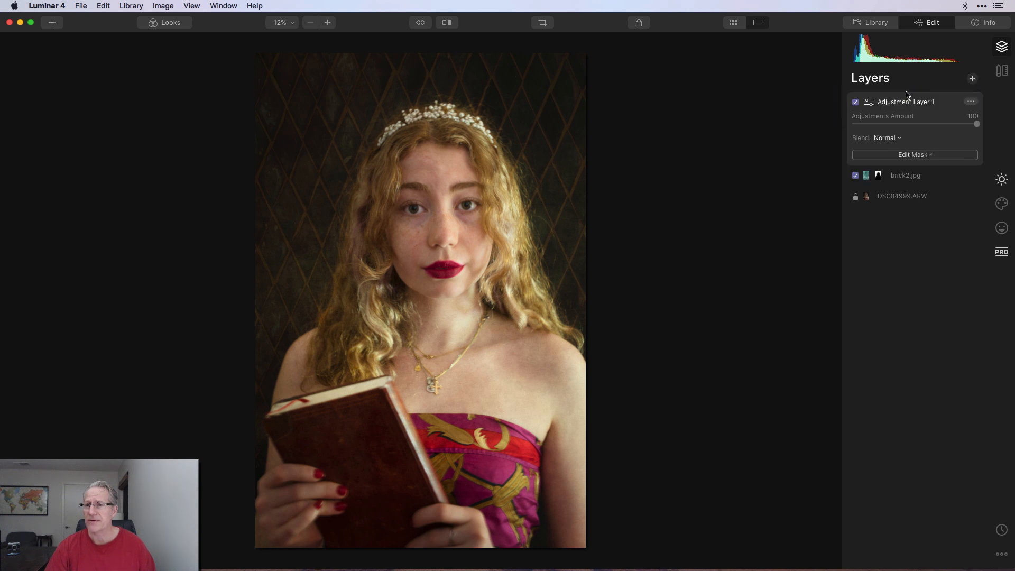
Apply a vignette on the new adjustment layer with Amount -42, Size 23 and Inner Light 5
{"action": "left_click", "coordinate": [1000, 180]}
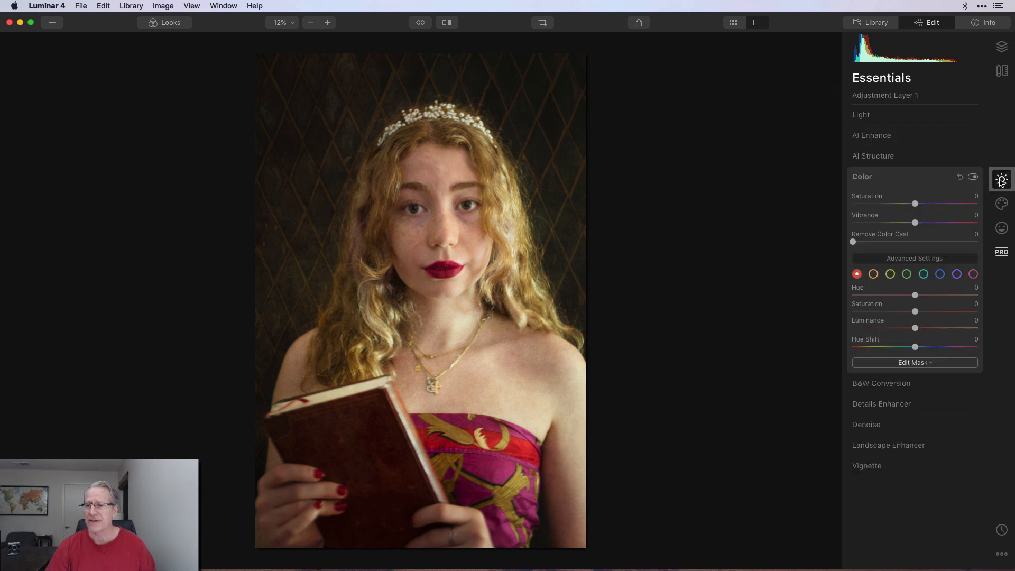
{"action": "left_click", "coordinate": [893, 466]}
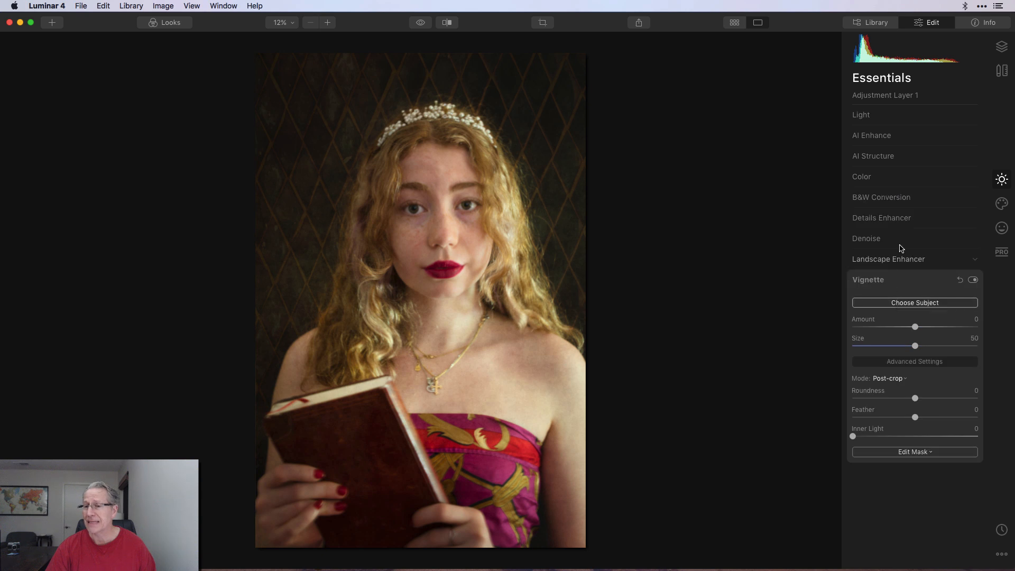
{"action": "left_click", "coordinate": [890, 327]}
{"action": "left_click_drag", "start_coordinate": [915, 347], "coordinate": [888, 327]}
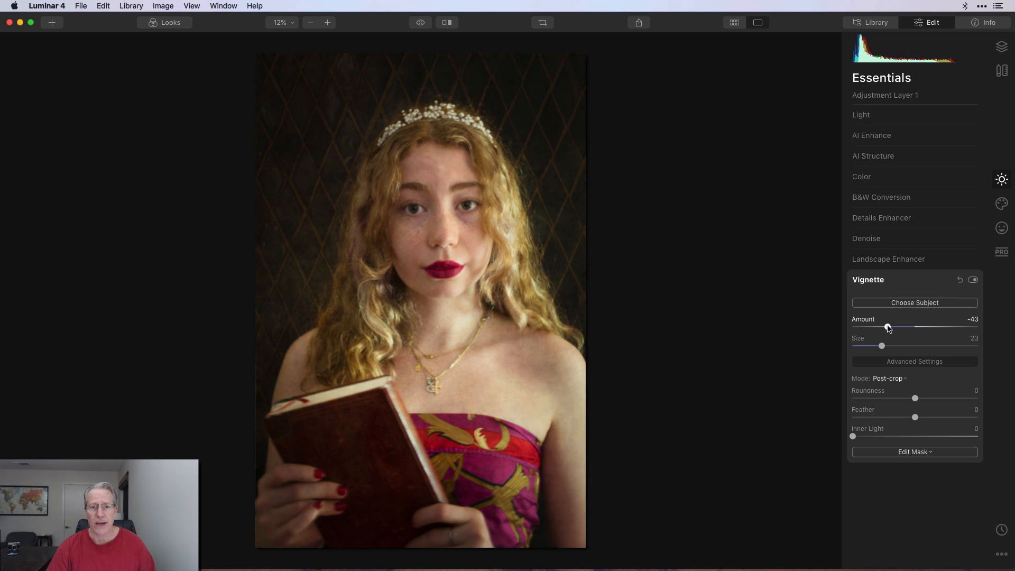
{"action": "left_click_drag", "start_coordinate": [852, 436], "coordinate": [859, 436]}
Compare the edited portrait with painting.jpg in Preview and with the unedited original photo in Luminar 4
{"action": "left_click", "coordinate": [868, 567]}
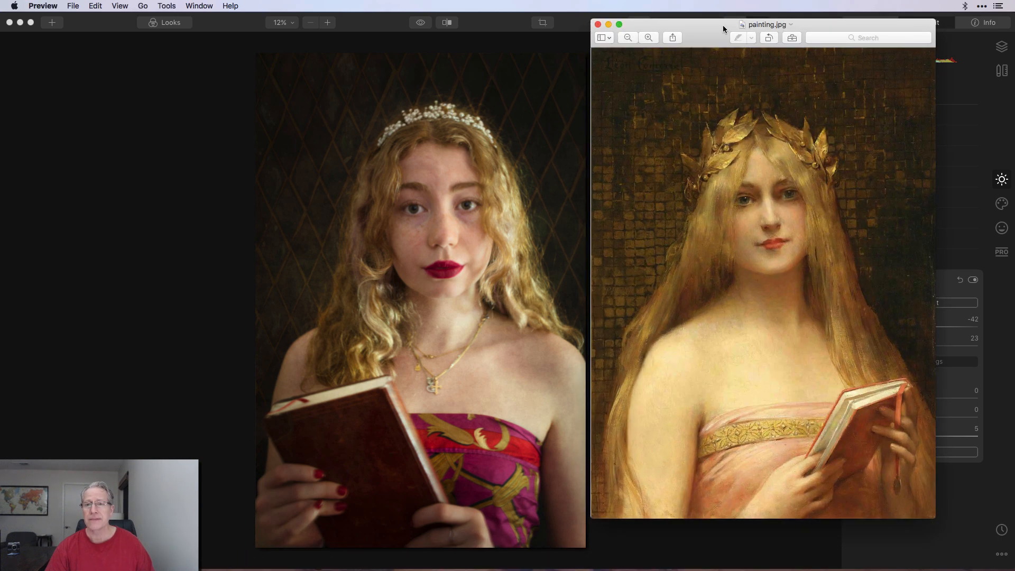
{"action": "left_click_drag", "start_coordinate": [716, 29], "coordinate": [717, 33]}
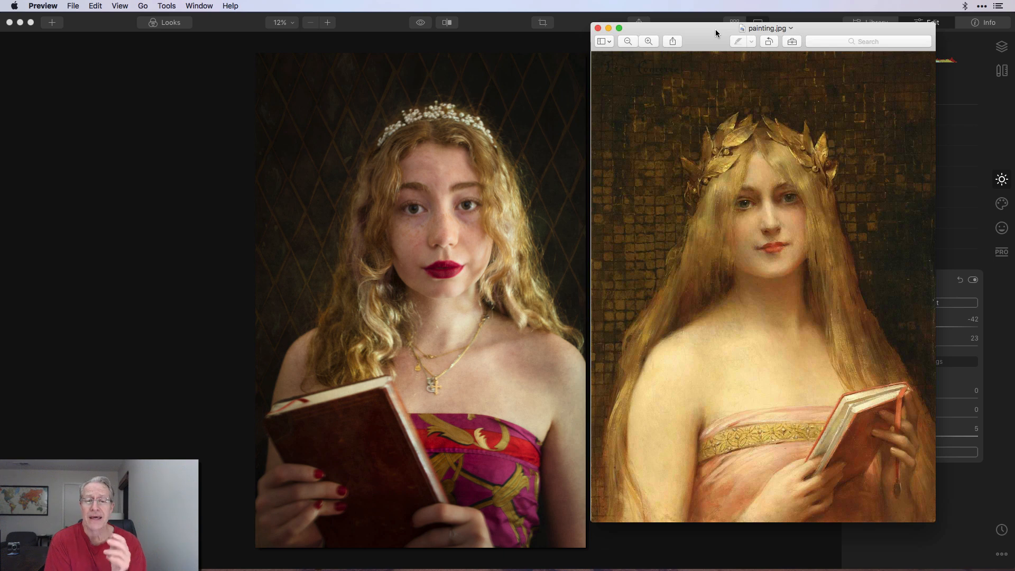
{"action": "left_click", "coordinate": [418, 30]}
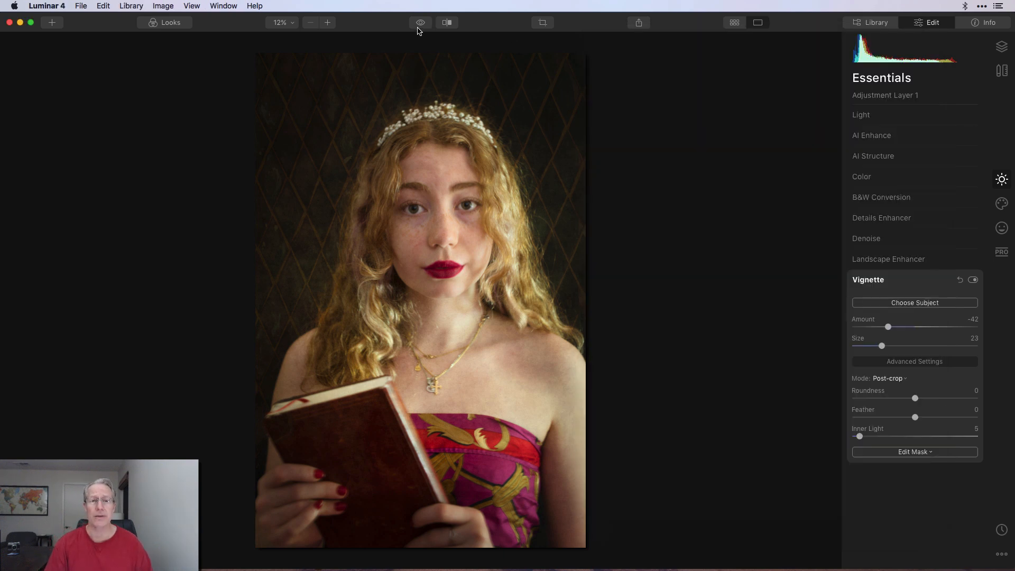
{"action": "left_click", "coordinate": [420, 24]}
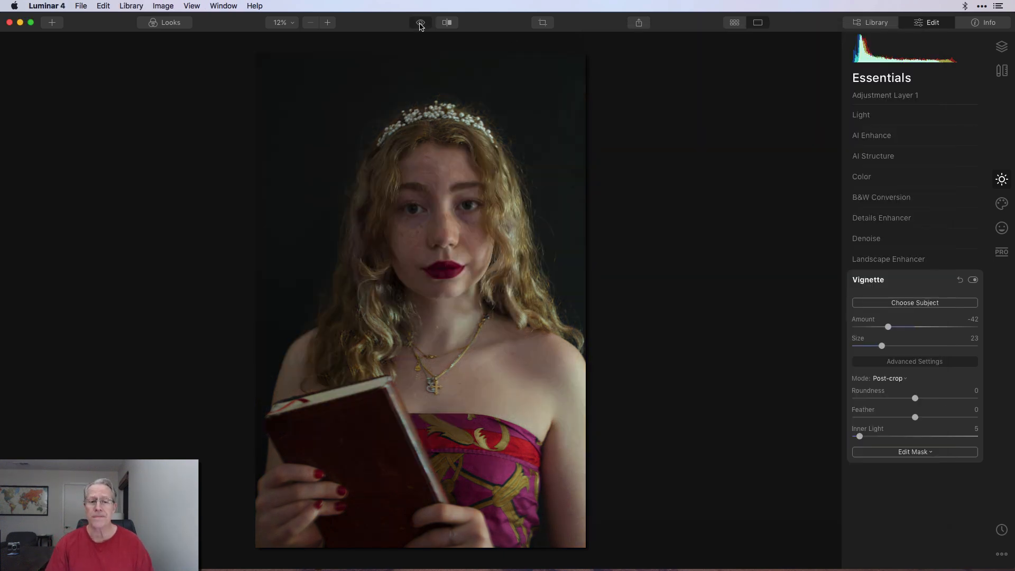
{"action": "left_click", "coordinate": [421, 24]}
{"action": "mouse_move", "coordinate": [909, 569]}
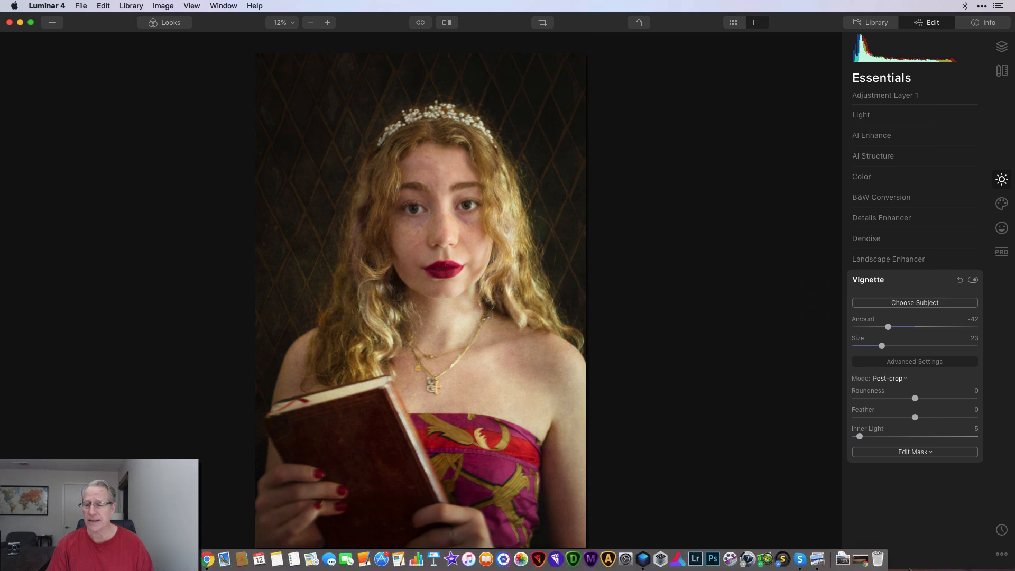
{"action": "left_click", "coordinate": [816, 562]}
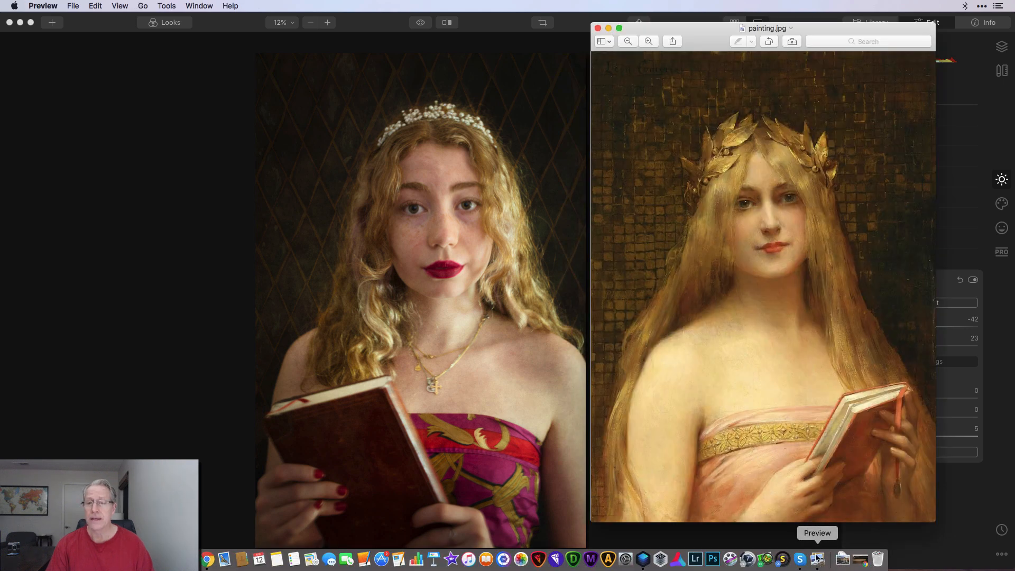